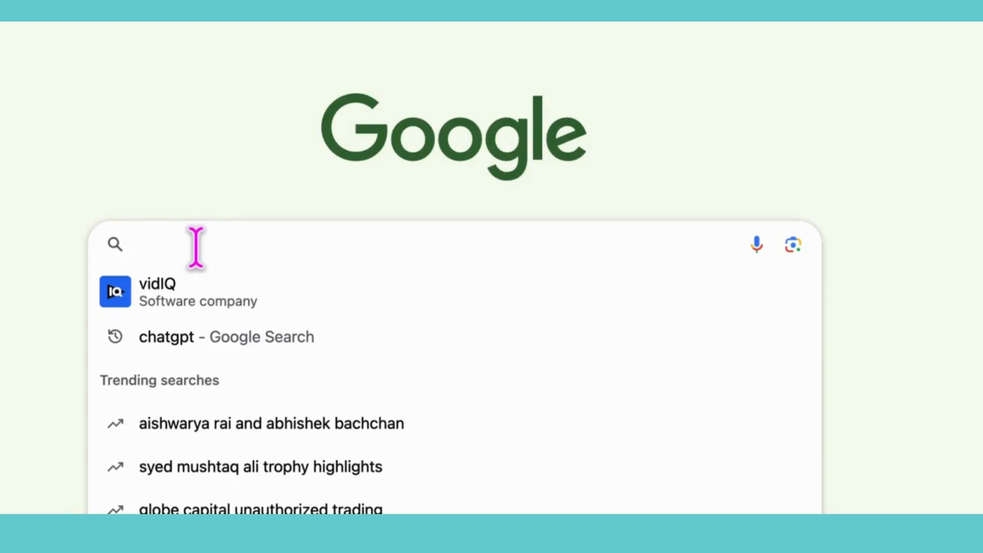
Step: Search Google for "scratch addons" and open the Scratch Addons website
{"action": "type", "text": "scratch"}
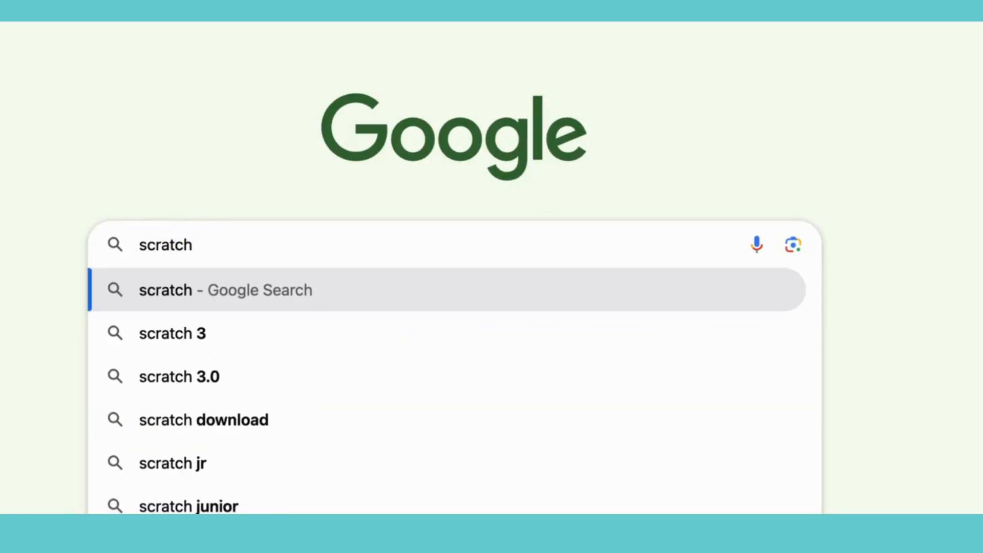
{"action": "type", "text": " addons"}
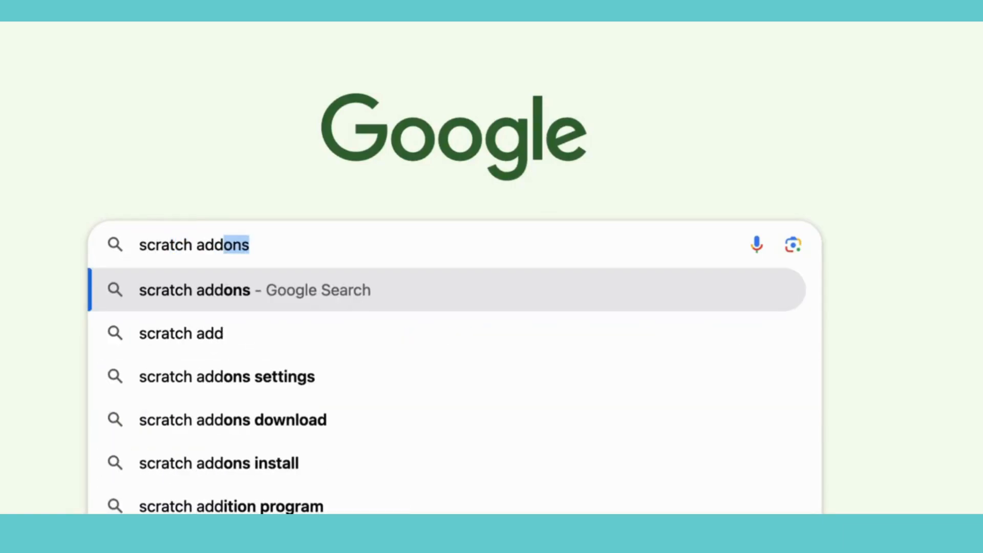
{"action": "left_click", "coordinate": [333, 297]}
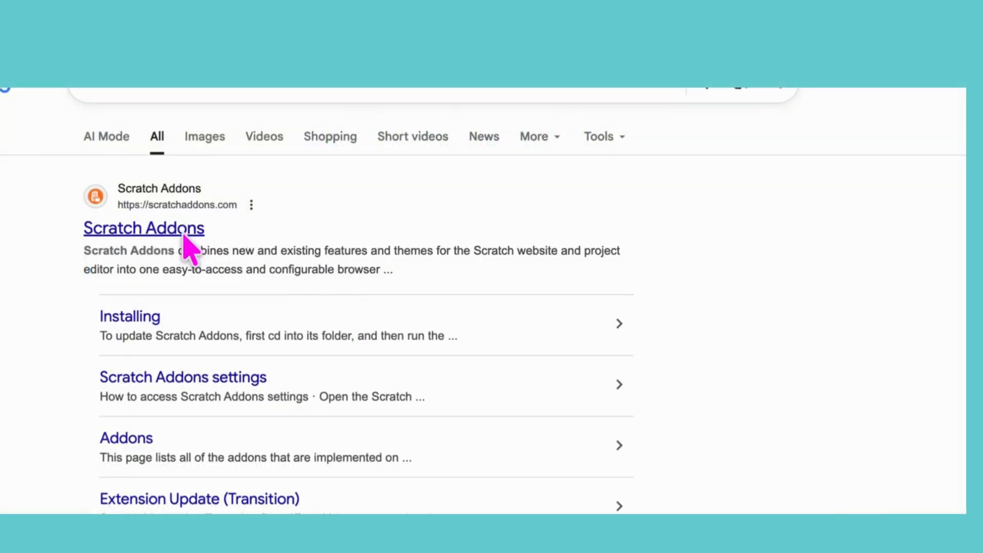
{"action": "left_click", "coordinate": [184, 235]}
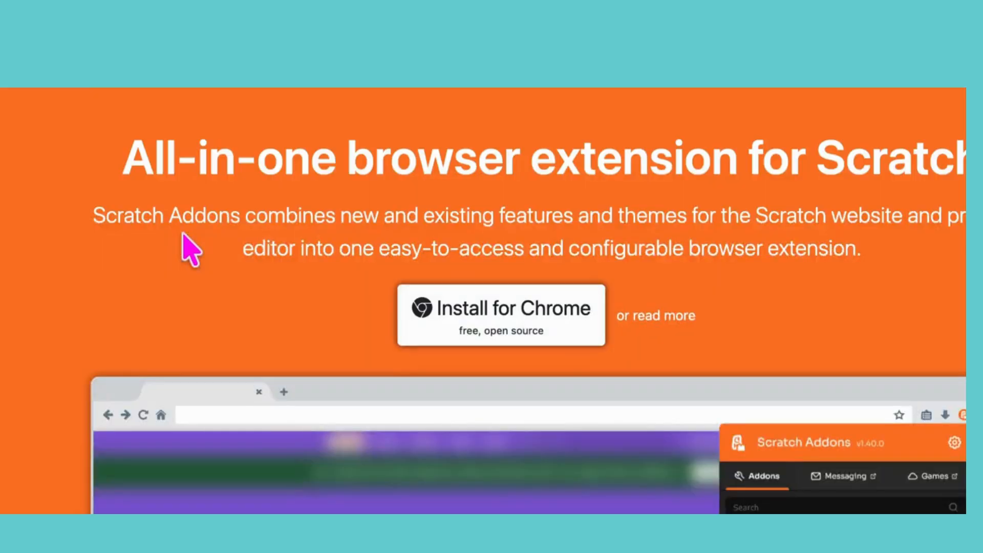
Step: Install the Scratch Addons extension for Chrome and approve adding it to the browser
{"action": "left_click", "coordinate": [523, 317]}
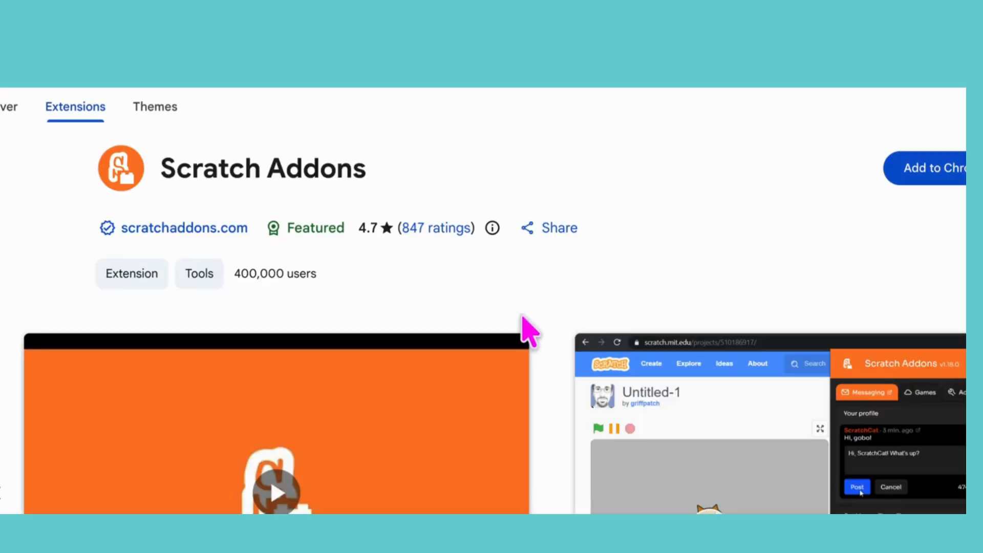
{"action": "left_click", "coordinate": [937, 175]}
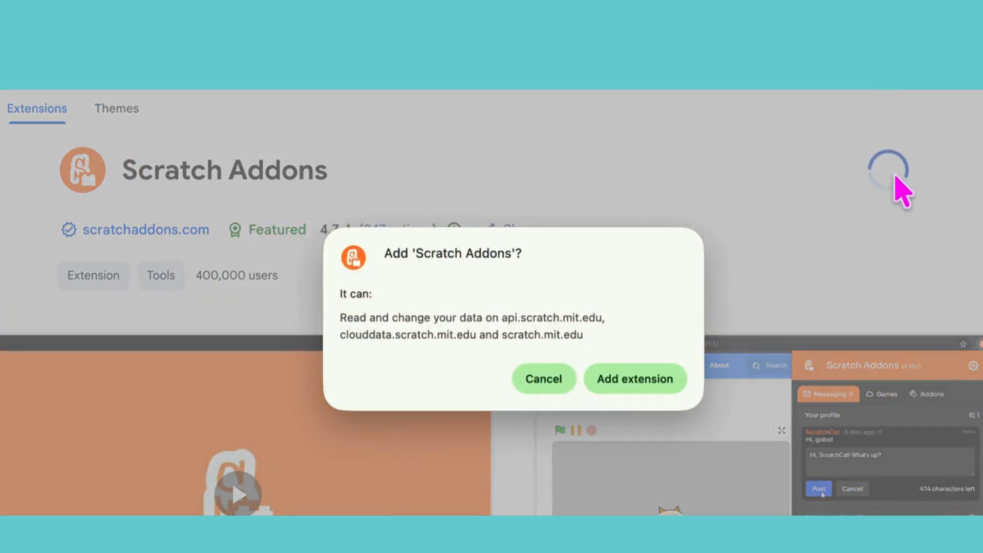
{"action": "left_click", "coordinate": [641, 390]}
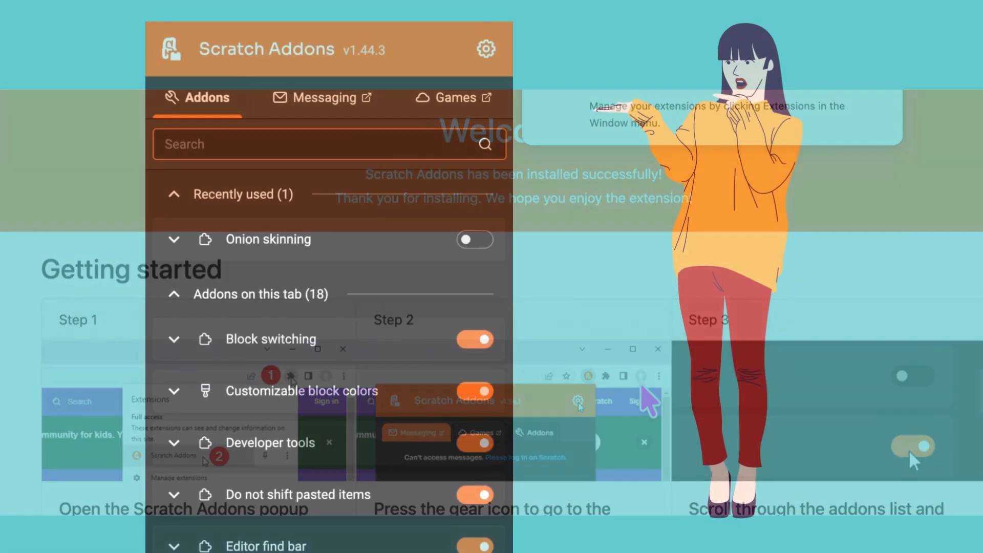
Step: Search the Scratch Addons list for "onio" and turn on the Onion skinning addon
{"action": "type", "text": "nio"}
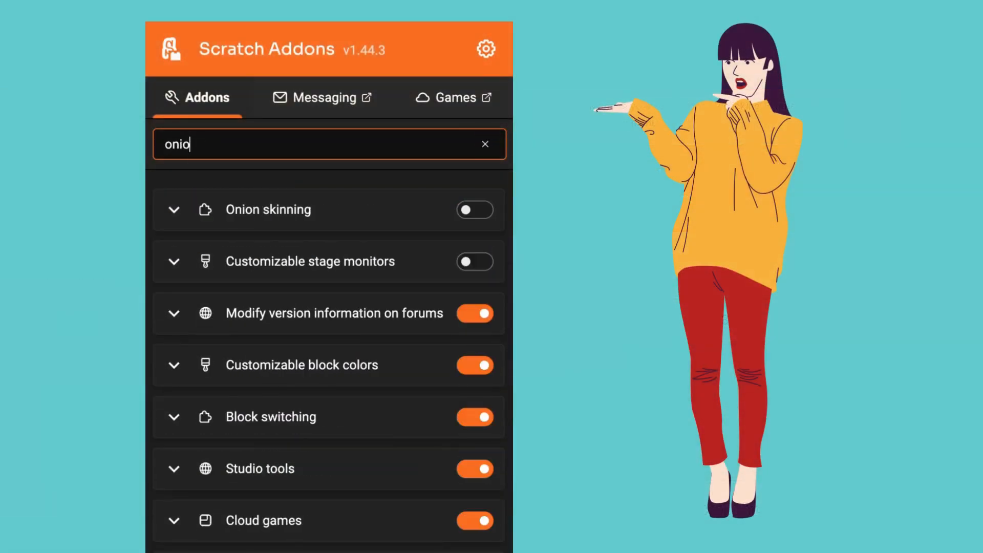
{"action": "left_click", "coordinate": [483, 211]}
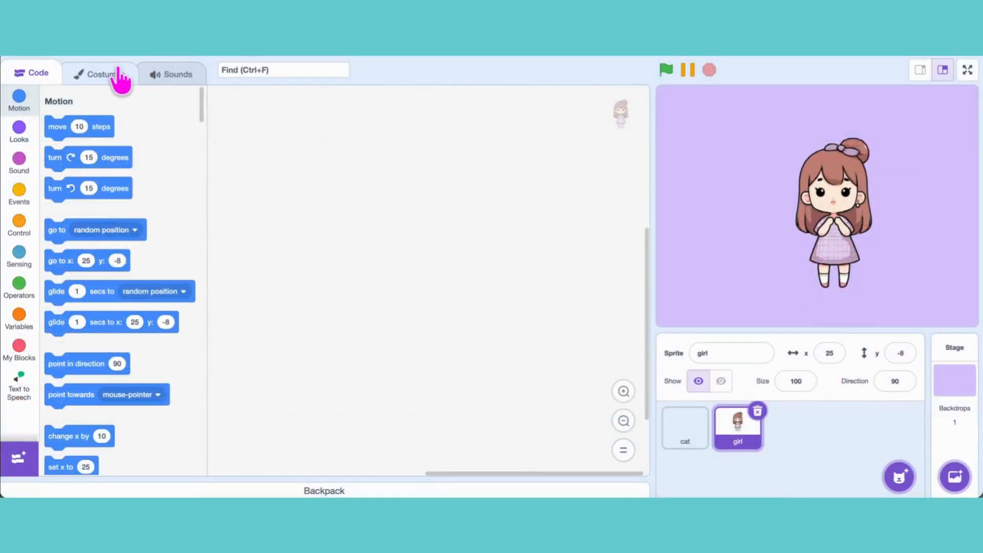
Step: Duplicate the girl sprite's costume and convert the copy to vector
{"action": "left_click", "coordinate": [119, 72]}
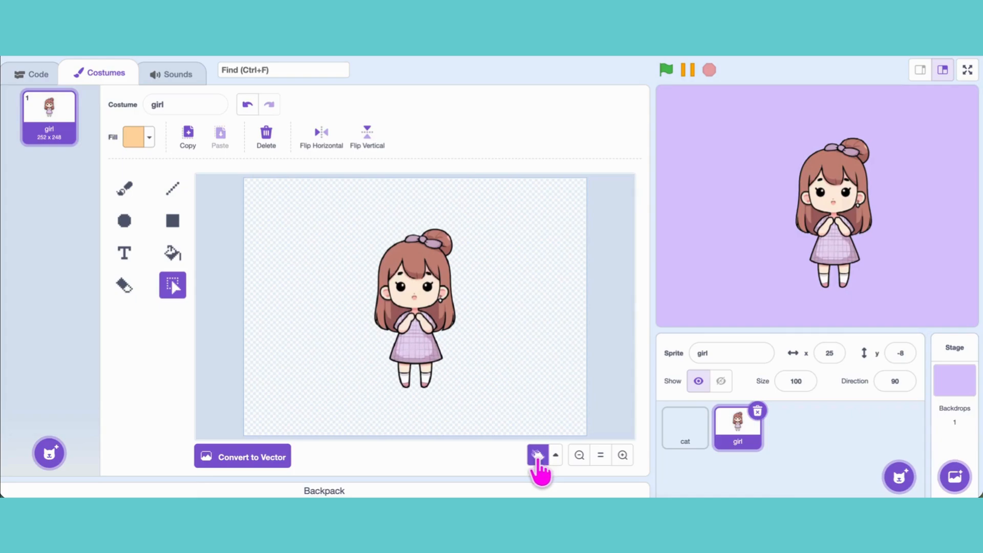
{"action": "right_click", "coordinate": [47, 136]}
{"action": "left_click", "coordinate": [76, 139]}
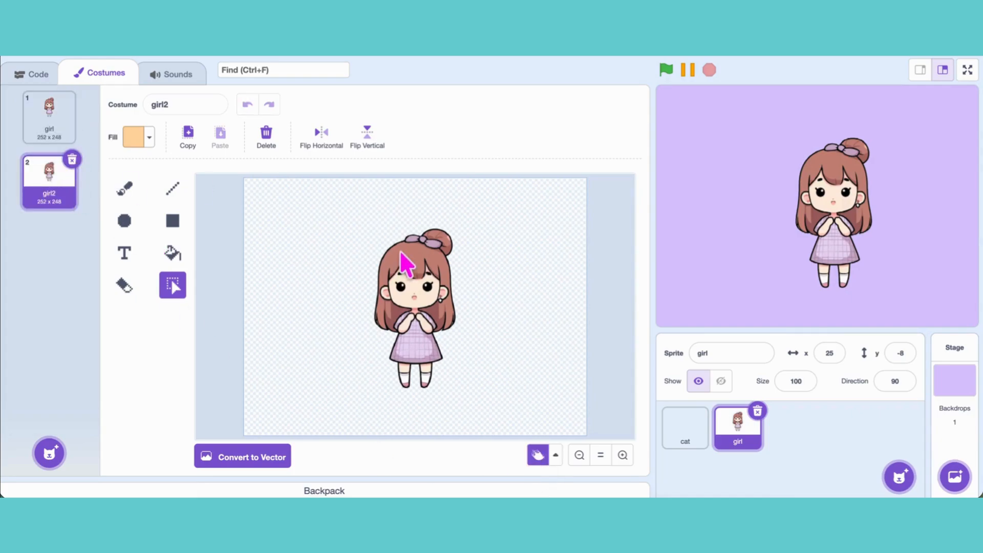
{"action": "left_click", "coordinate": [252, 463]}
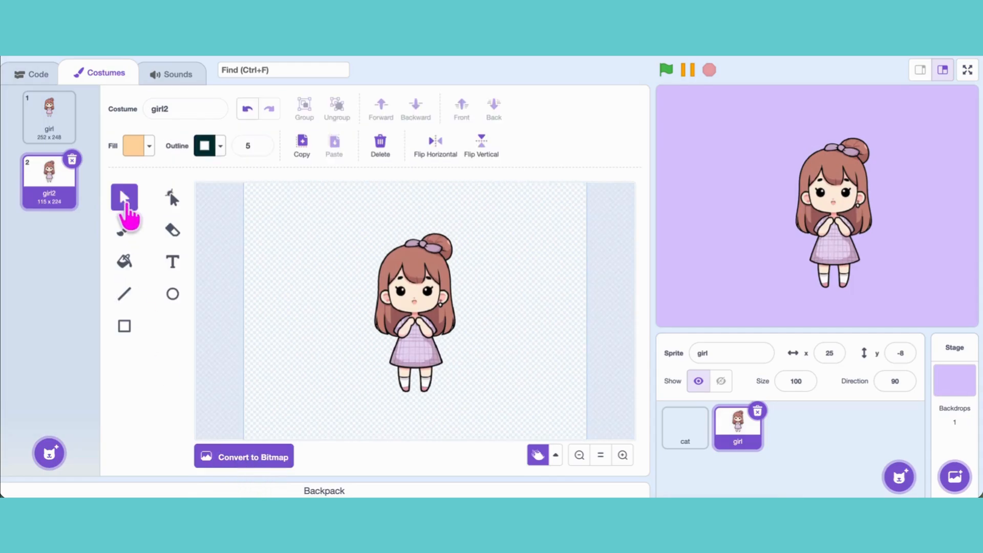
Step: Move the imported girl artwork to the right half of the canvas using the Select and Reshape tools
{"action": "mouse_move", "coordinate": [428, 314]}
{"action": "left_mouse_down"}
{"action": "mouse_move", "coordinate": [475, 305]}
{"action": "mouse_move", "coordinate": [529, 318]}
{"action": "left_mouse_up"}
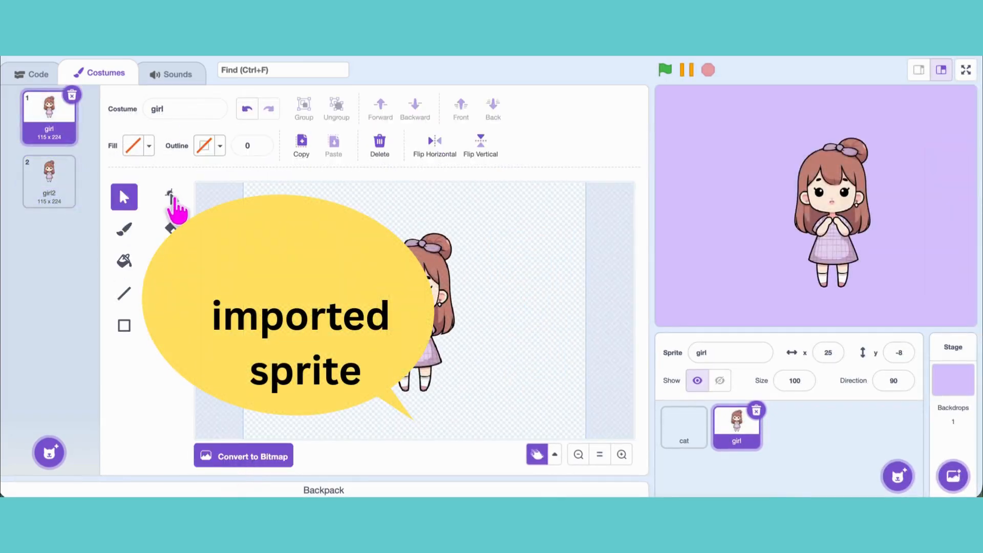
{"action": "left_click", "coordinate": [172, 198]}
{"action": "left_click", "coordinate": [413, 310]}
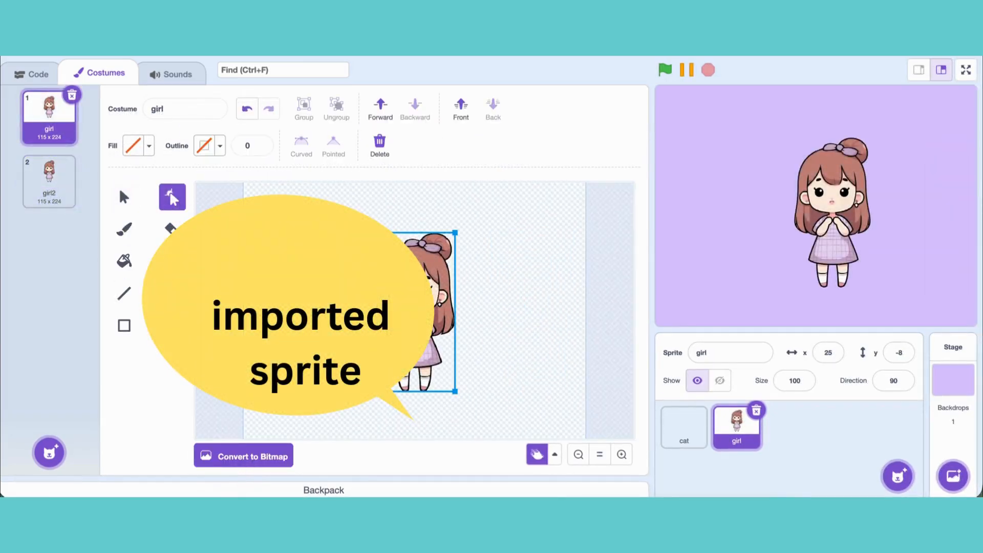
{"action": "left_click", "coordinate": [338, 310]}
{"action": "left_click_drag", "start_coordinate": [419, 288], "coordinate": [513, 288]}
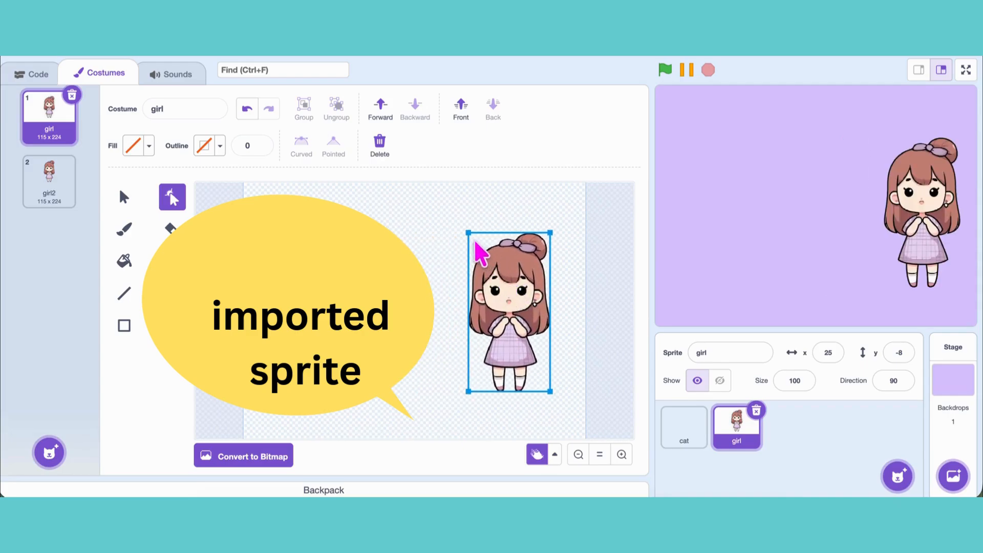
{"action": "left_click", "coordinate": [500, 220]}
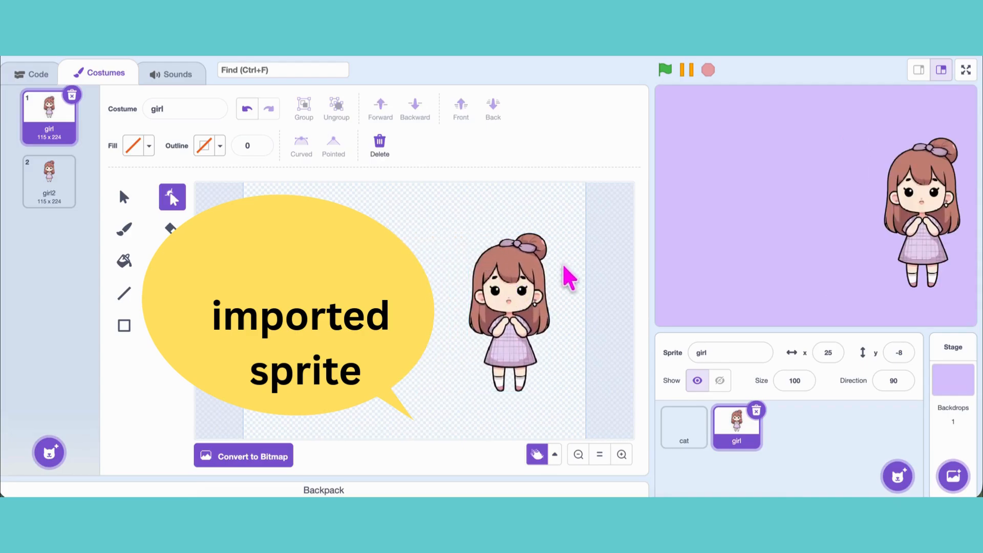
{"action": "left_click", "coordinate": [526, 276]}
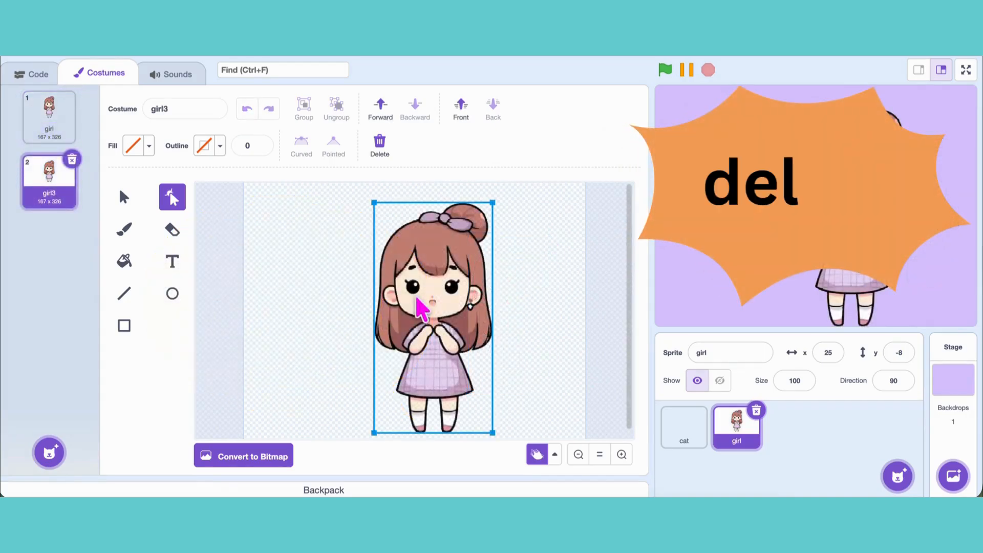
Step: Move the girl artwork in the girl3 costume off its onion-skin reference and delete it
{"action": "left_click_drag", "start_coordinate": [410, 304], "coordinate": [533, 294]}
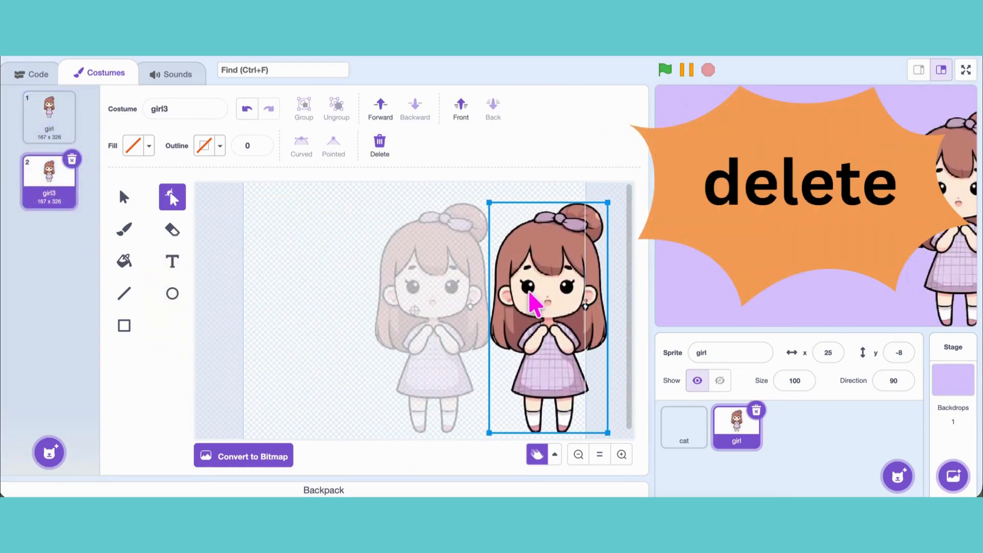
{"action": "key", "text": "Delete"}
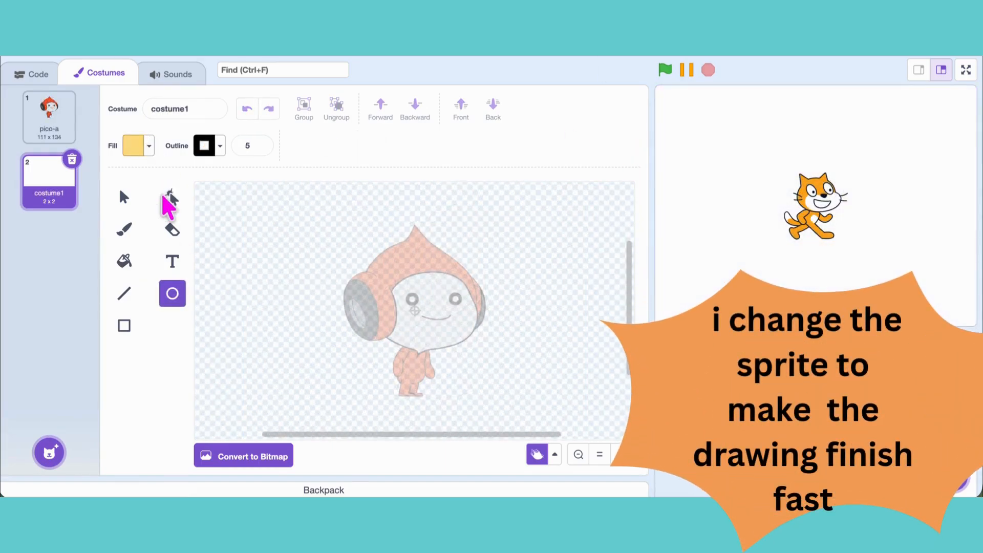
Step: Draw an ellipse about 65 by 52 over Pico's face in costume1, filled with color 12, saturation 14, brightness 87
{"action": "left_click", "coordinate": [138, 145]}
{"action": "mouse_move", "coordinate": [172, 304]}
{"action": "left_mouse_down"}
{"action": "mouse_move", "coordinate": [137, 306]}
{"action": "mouse_move", "coordinate": [163, 304]}
{"action": "left_mouse_up"}
{"action": "left_click_drag", "start_coordinate": [83, 264], "coordinate": [101, 263]}
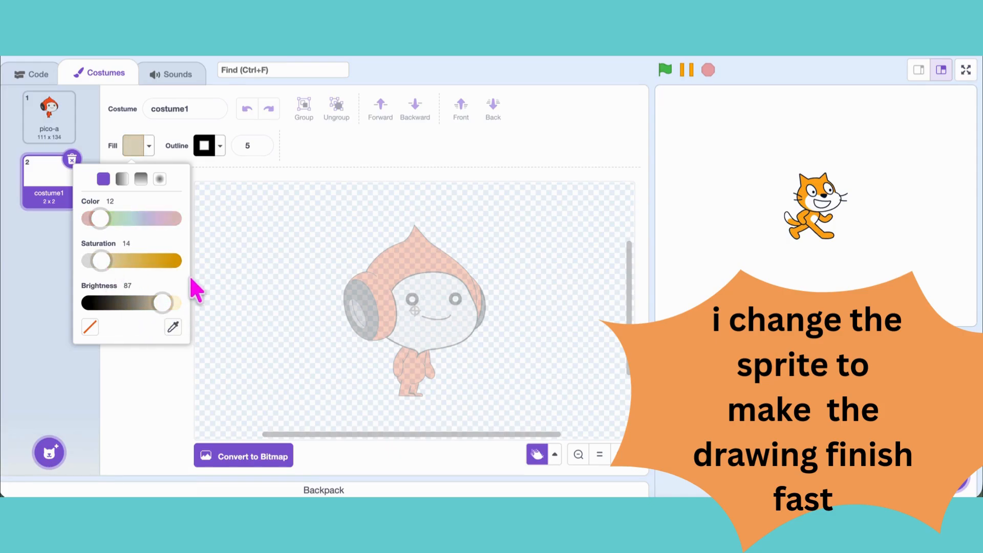
{"action": "left_click", "coordinate": [263, 278]}
{"action": "left_click_drag", "start_coordinate": [395, 284], "coordinate": [478, 349]}
{"action": "left_click_drag", "start_coordinate": [436, 321], "coordinate": [433, 312]}
{"action": "left_click", "coordinate": [270, 239]}
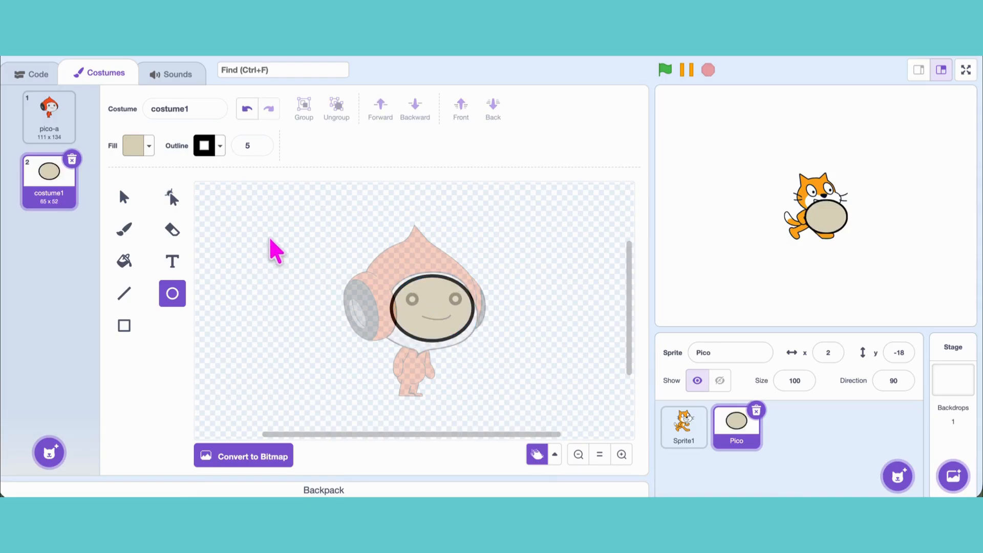
Step: Reshape the beige ellipse by adding and moving points along its outline to follow Pico's face opening
{"action": "left_click", "coordinate": [172, 197]}
{"action": "left_click", "coordinate": [408, 283]}
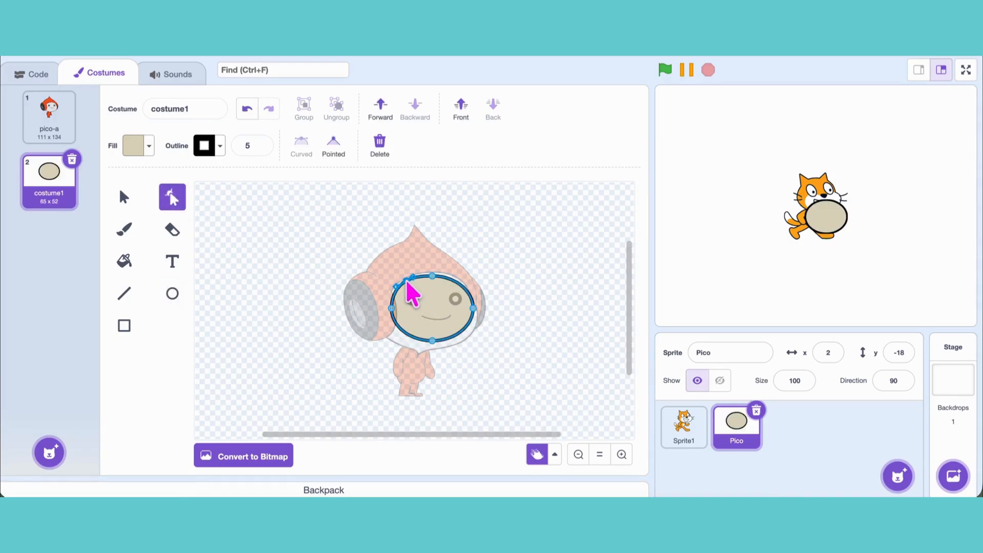
{"action": "mouse_move", "coordinate": [409, 283]}
{"action": "left_mouse_down"}
{"action": "mouse_move", "coordinate": [432, 286]}
{"action": "mouse_move", "coordinate": [468, 334]}
{"action": "mouse_move", "coordinate": [478, 315]}
{"action": "mouse_move", "coordinate": [462, 341]}
{"action": "mouse_move", "coordinate": [423, 341]}
{"action": "mouse_move", "coordinate": [417, 349]}
{"action": "mouse_move", "coordinate": [433, 341]}
{"action": "mouse_move", "coordinate": [420, 356]}
{"action": "mouse_move", "coordinate": [392, 342]}
{"action": "mouse_move", "coordinate": [396, 296]}
{"action": "left_mouse_up"}
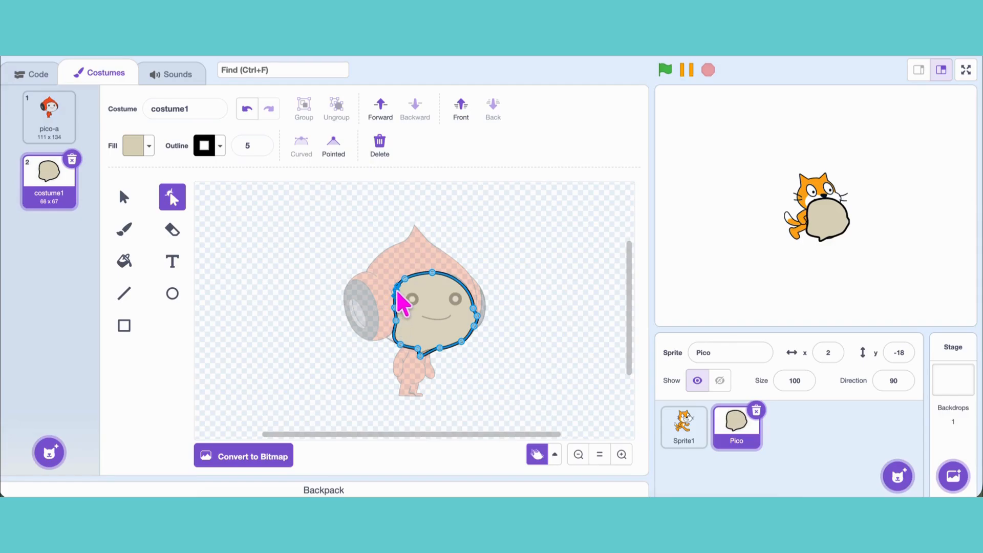
{"action": "left_click_drag", "start_coordinate": [395, 339], "coordinate": [391, 345]}
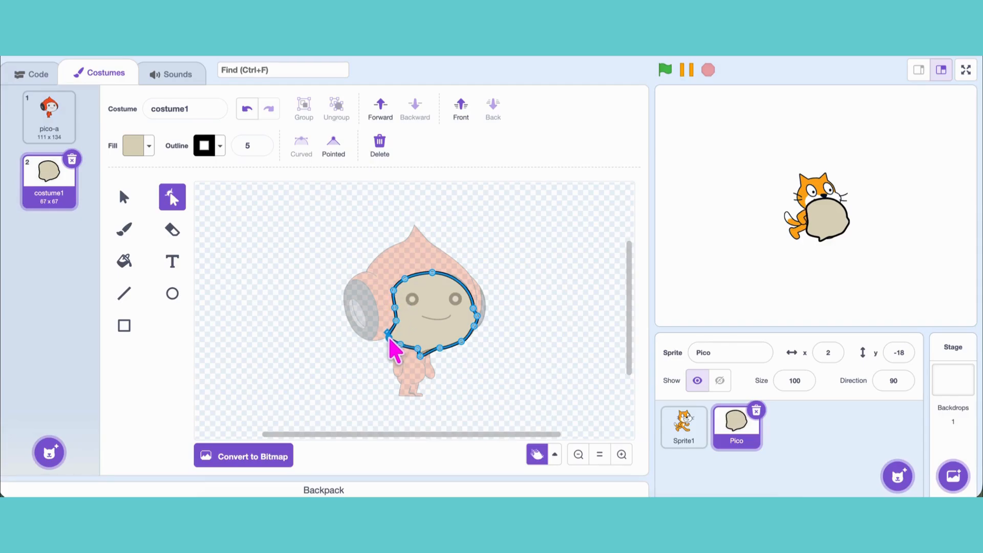
{"action": "left_click", "coordinate": [375, 363]}
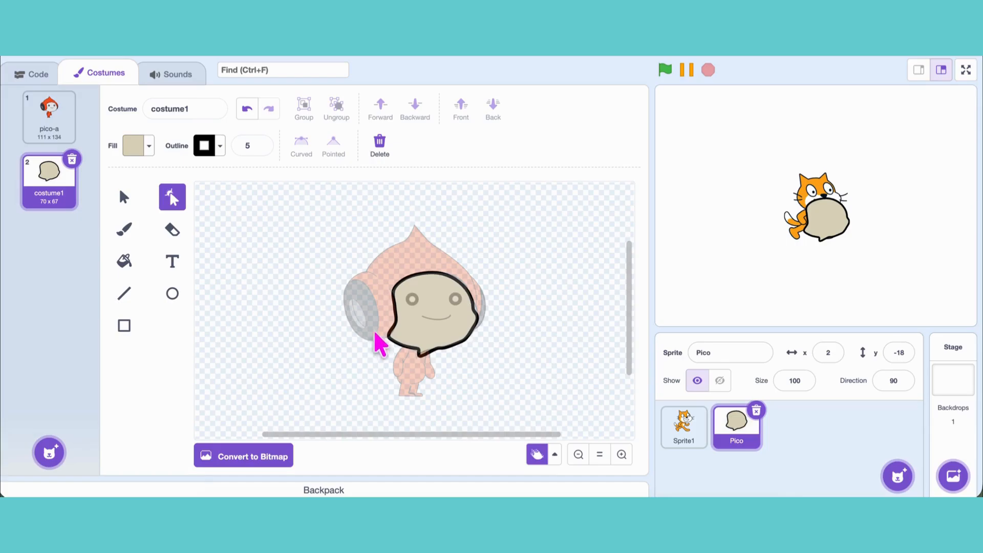
Step: Draw a circle about 109 by 102 over Pico's head, filled with color 0, saturation 66, brightness 87, and send it behind the face
{"action": "left_click", "coordinate": [172, 294]}
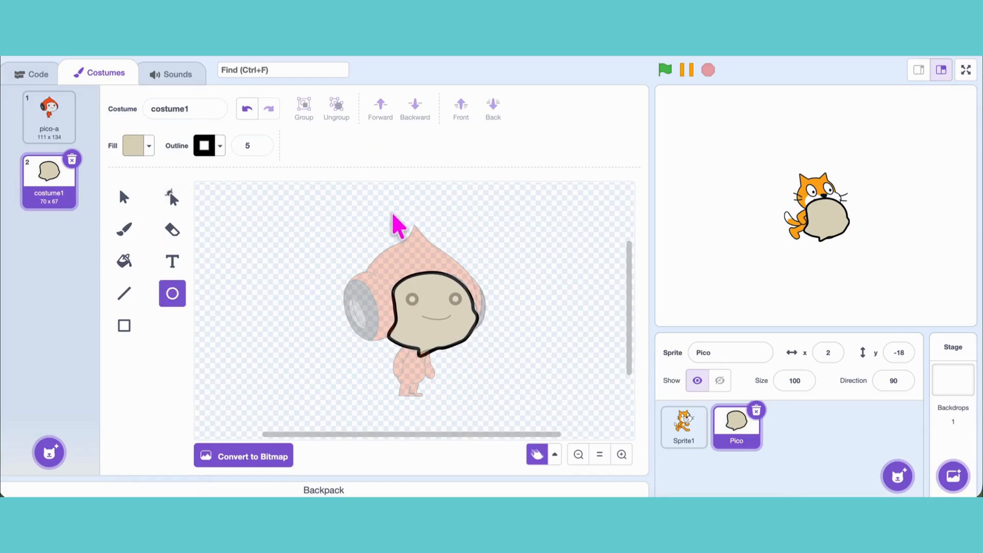
{"action": "left_click", "coordinate": [148, 147]}
{"action": "left_click_drag", "start_coordinate": [100, 219], "coordinate": [90, 219]}
{"action": "left_click_drag", "start_coordinate": [106, 260], "coordinate": [146, 261]}
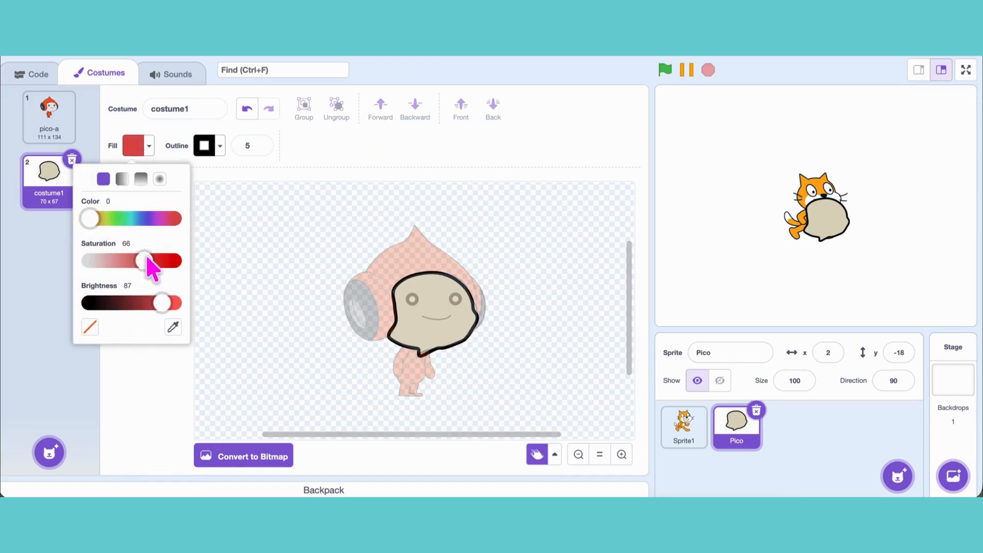
{"action": "left_click_drag", "start_coordinate": [374, 229], "coordinate": [515, 362]}
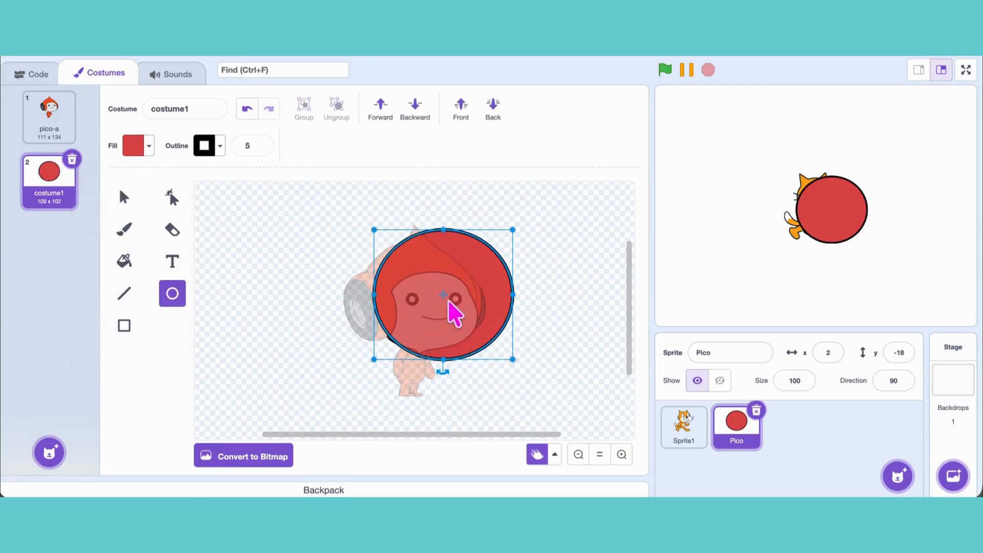
{"action": "left_click_drag", "start_coordinate": [450, 314], "coordinate": [417, 302]}
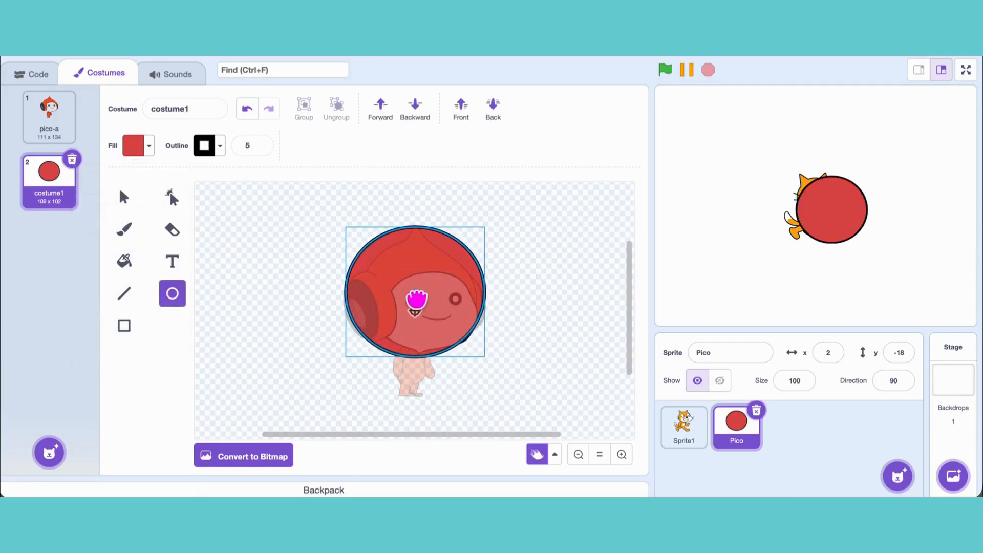
{"action": "left_click", "coordinate": [493, 108]}
{"action": "left_click", "coordinate": [505, 271]}
Step: Reshape the top and upper-left edge of the red circle into the pointed tip and left slope of Pico's hood
{"action": "left_click", "coordinate": [173, 201]}
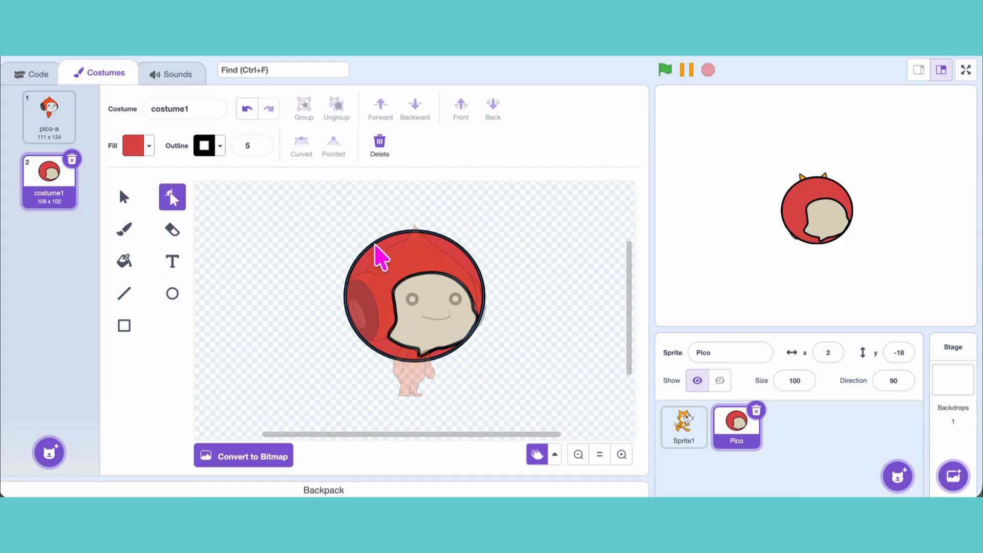
{"action": "left_click", "coordinate": [418, 232]}
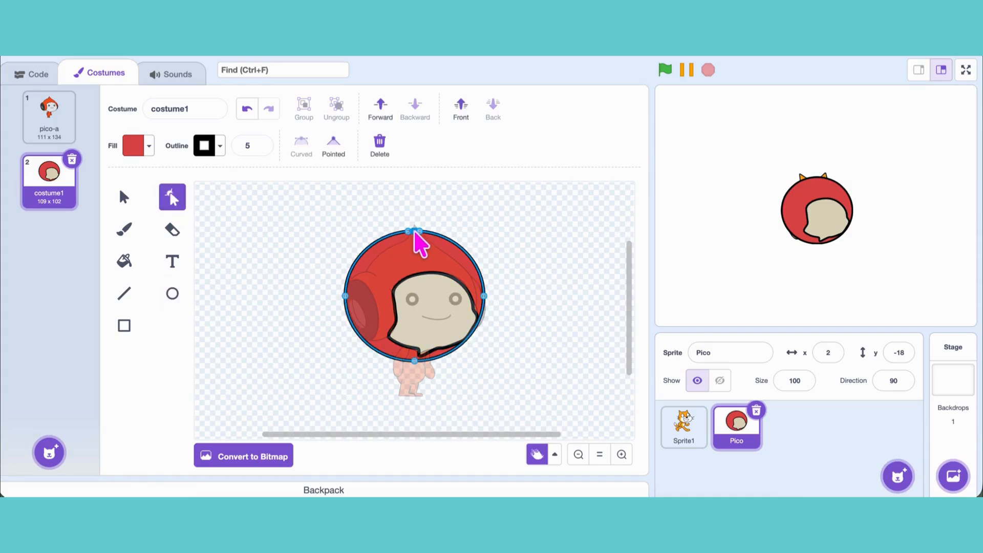
{"action": "mouse_move", "coordinate": [416, 232]}
{"action": "left_mouse_down"}
{"action": "mouse_move", "coordinate": [395, 242]}
{"action": "mouse_move", "coordinate": [403, 238]}
{"action": "left_mouse_up"}
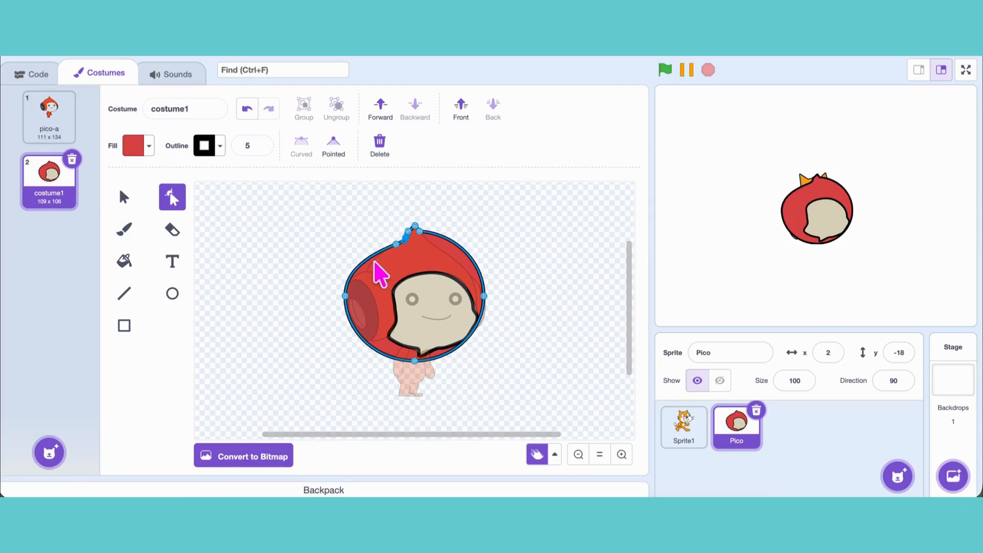
{"action": "left_click", "coordinate": [343, 251]}
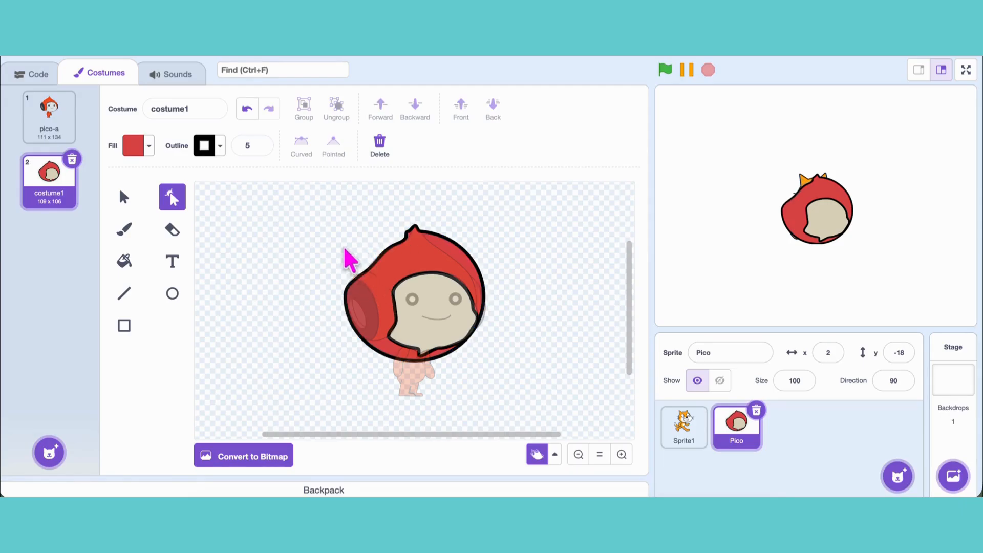
{"action": "left_click", "coordinate": [377, 263]}
{"action": "left_click", "coordinate": [362, 257]}
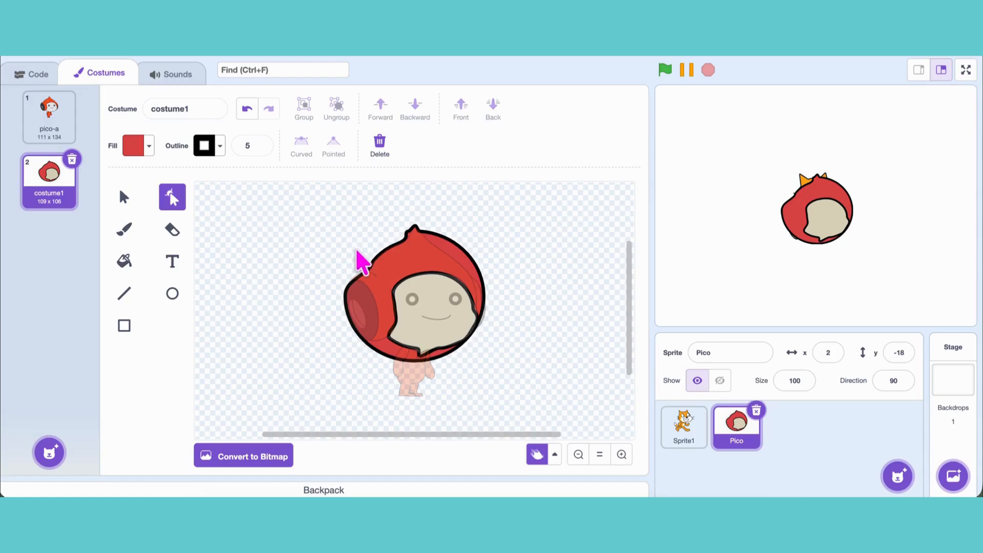
Step: Reshape the upper-right edge of the red hood into a slope running from the tip down to the right side
{"action": "left_click", "coordinate": [441, 248]}
{"action": "left_click", "coordinate": [434, 233]}
{"action": "left_click_drag", "start_coordinate": [437, 236], "coordinate": [464, 267]}
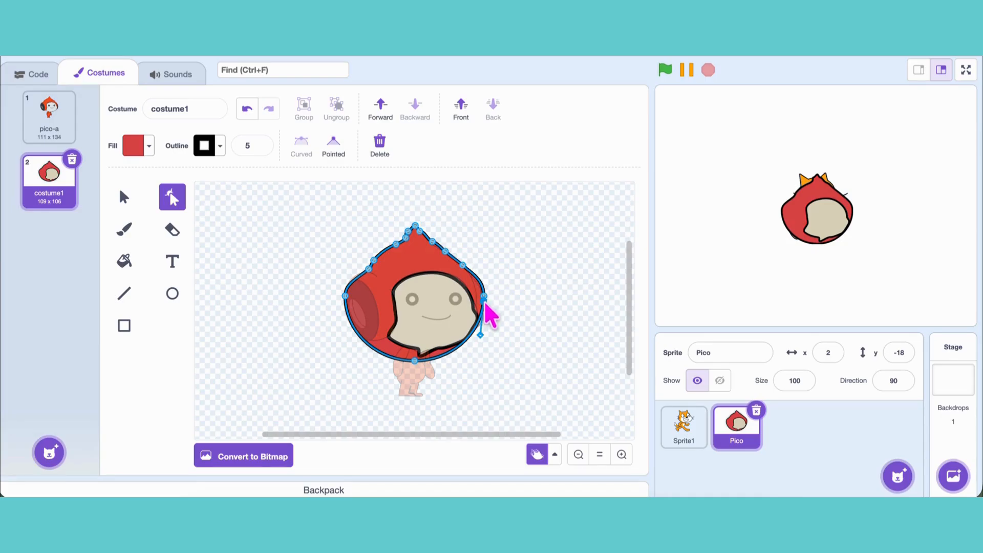
Step: Add and move points along the hood's lower-left edge to follow Pico's headphone and cut inward below the chin
{"action": "left_click", "coordinate": [376, 351]}
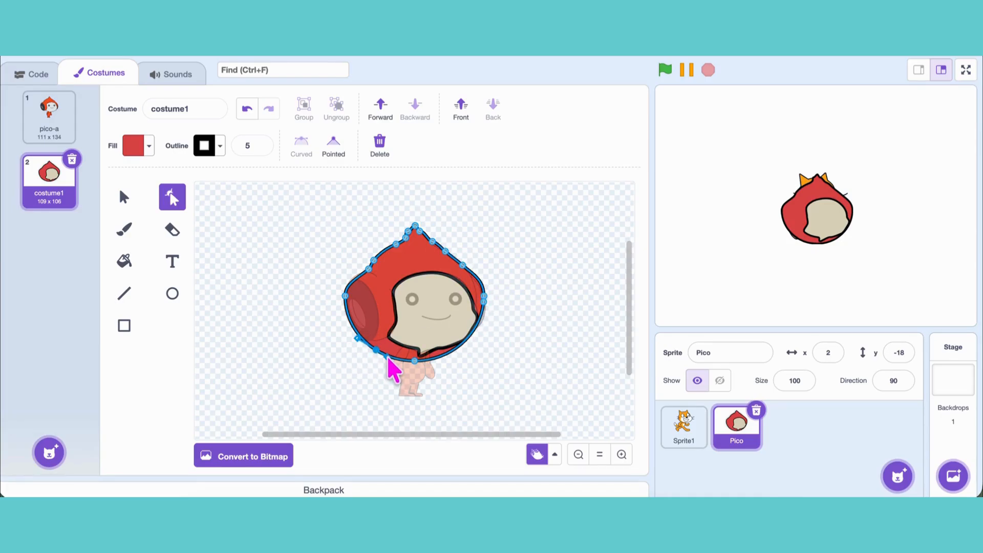
{"action": "left_click", "coordinate": [363, 369]}
{"action": "left_click", "coordinate": [391, 358]}
{"action": "left_click", "coordinate": [391, 357]}
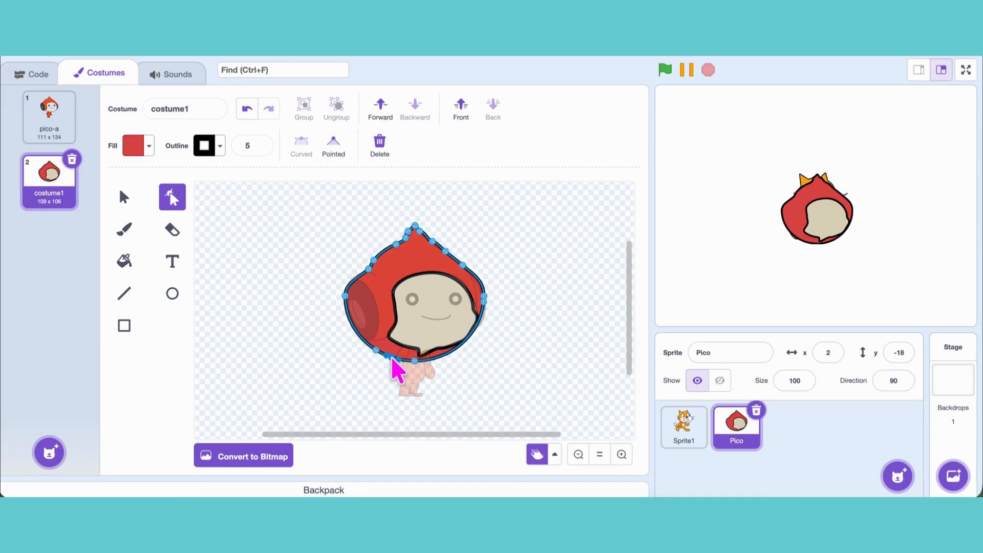
{"action": "left_click", "coordinate": [366, 342]}
{"action": "mouse_move", "coordinate": [379, 359]}
{"action": "left_mouse_down"}
{"action": "mouse_move", "coordinate": [400, 348]}
{"action": "mouse_move", "coordinate": [393, 360]}
{"action": "left_mouse_up"}
{"action": "left_click", "coordinate": [321, 380]}
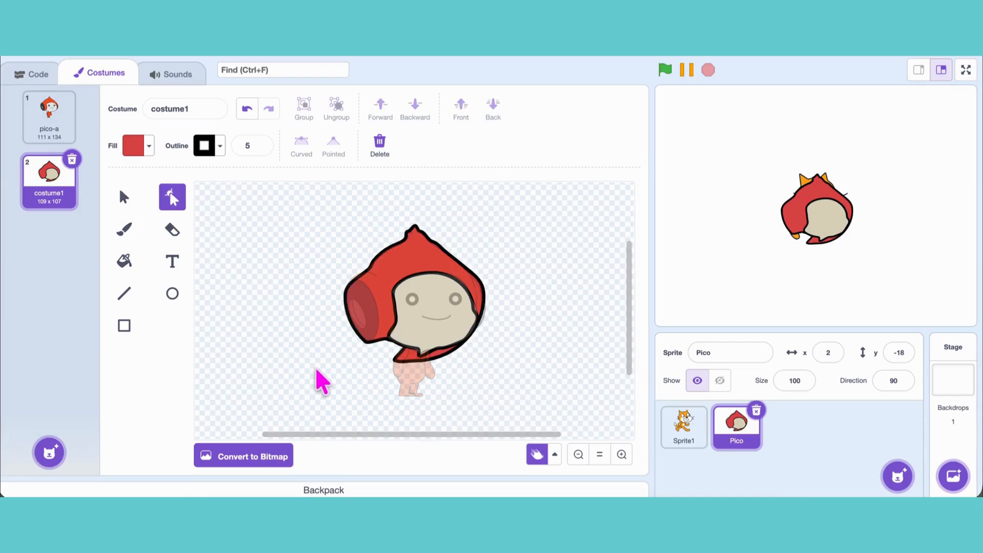
Step: Pull the hood's bottom edge up along the face's lower-right side and extend its points downward to form Pico's two arms
{"action": "left_click", "coordinate": [444, 359]}
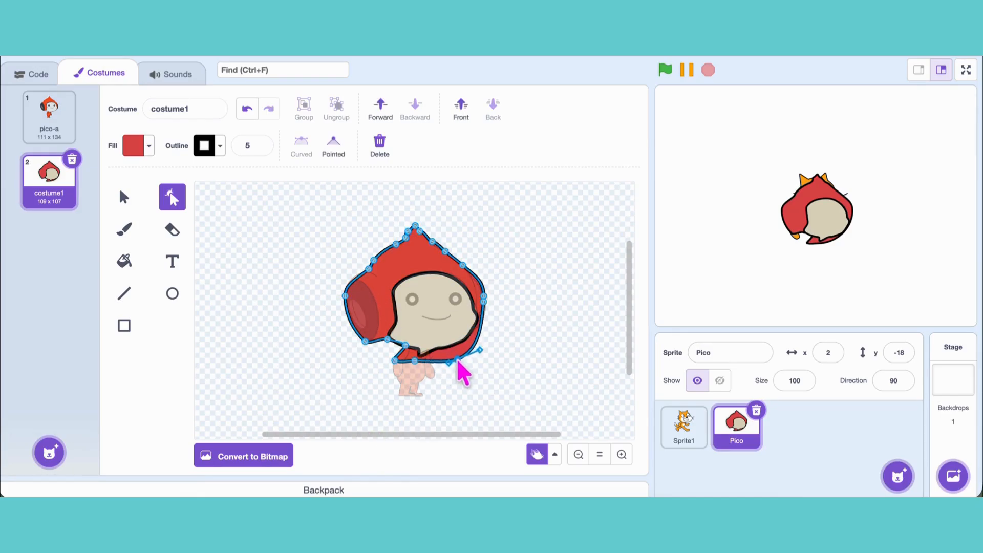
{"action": "left_click", "coordinate": [435, 346]}
{"action": "mouse_move", "coordinate": [436, 348]}
{"action": "left_mouse_down"}
{"action": "mouse_move", "coordinate": [435, 389]}
{"action": "mouse_move", "coordinate": [425, 360]}
{"action": "left_mouse_up"}
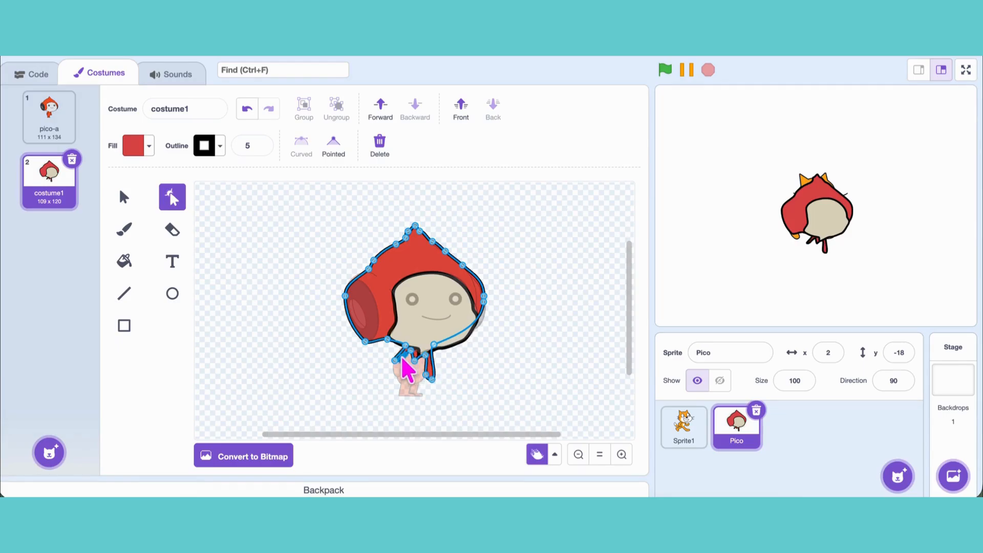
{"action": "mouse_move", "coordinate": [402, 358]}
{"action": "left_mouse_down"}
{"action": "mouse_move", "coordinate": [399, 380]}
{"action": "mouse_move", "coordinate": [393, 371]}
{"action": "left_mouse_up"}
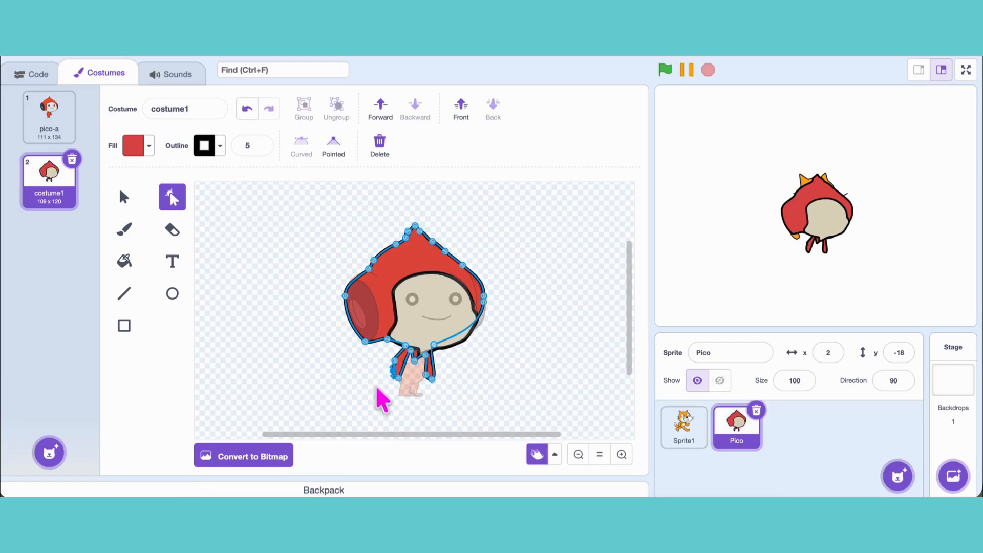
{"action": "left_click", "coordinate": [382, 401]}
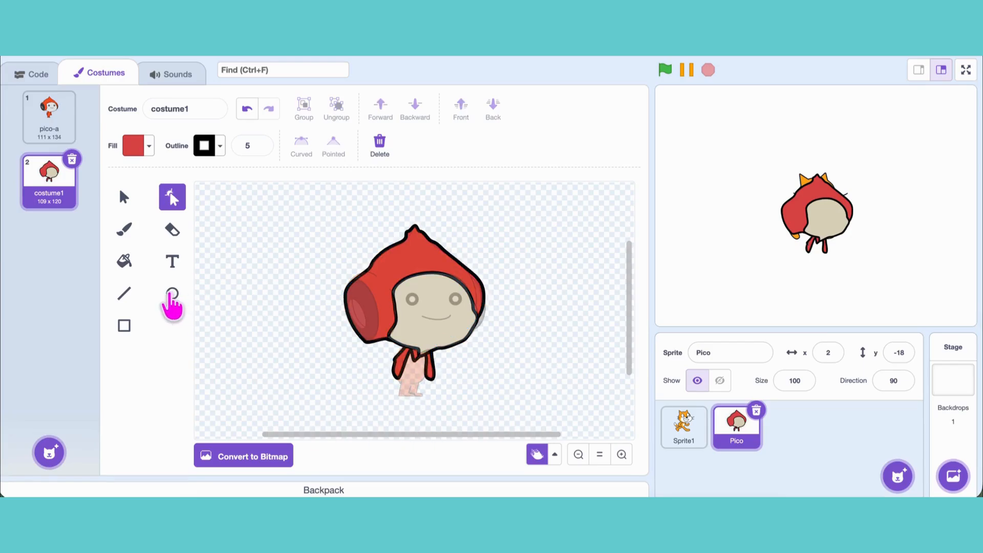
Step: Draw a narrow red ellipse over Pico's torso and reshape its outline into the body and front leg
{"action": "left_click", "coordinate": [172, 296]}
{"action": "left_click_drag", "start_coordinate": [408, 353], "coordinate": [423, 400]}
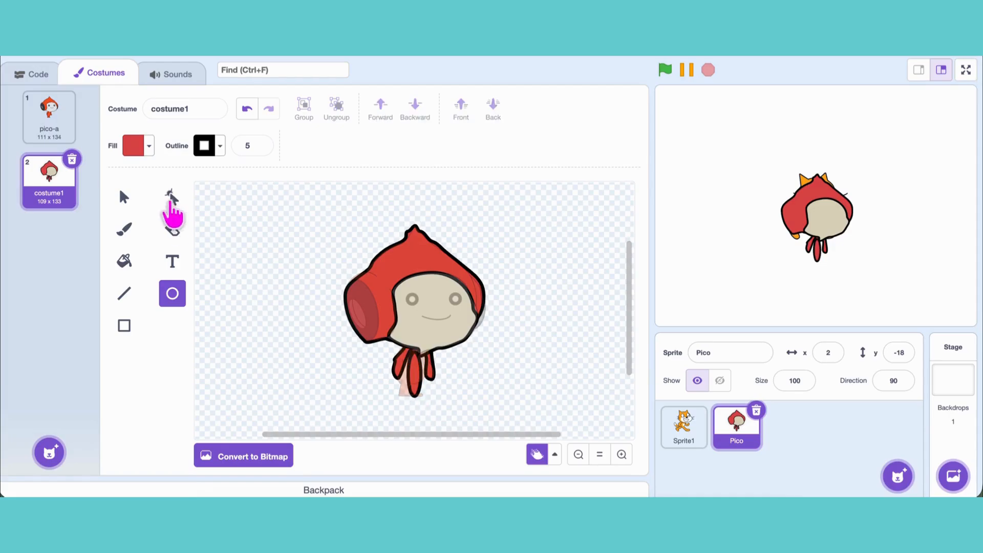
{"action": "left_click", "coordinate": [172, 198]}
{"action": "left_click", "coordinate": [416, 392]}
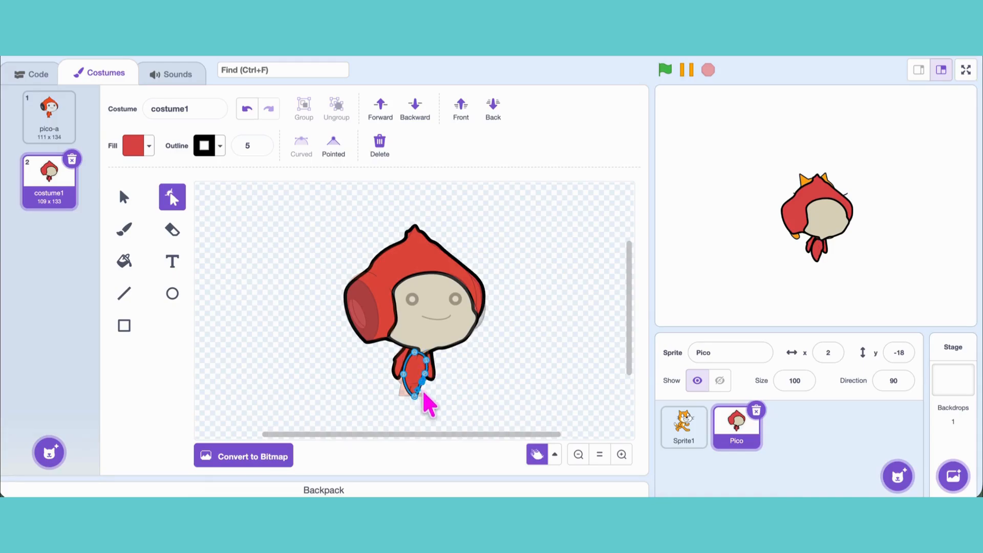
{"action": "left_click", "coordinate": [362, 391]}
{"action": "left_click", "coordinate": [419, 390]}
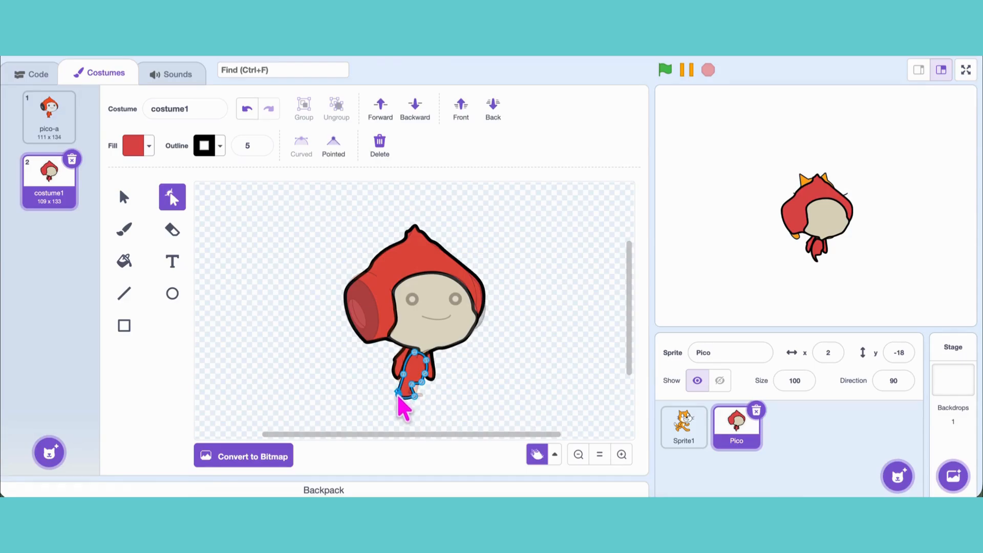
{"action": "left_click", "coordinate": [438, 403]}
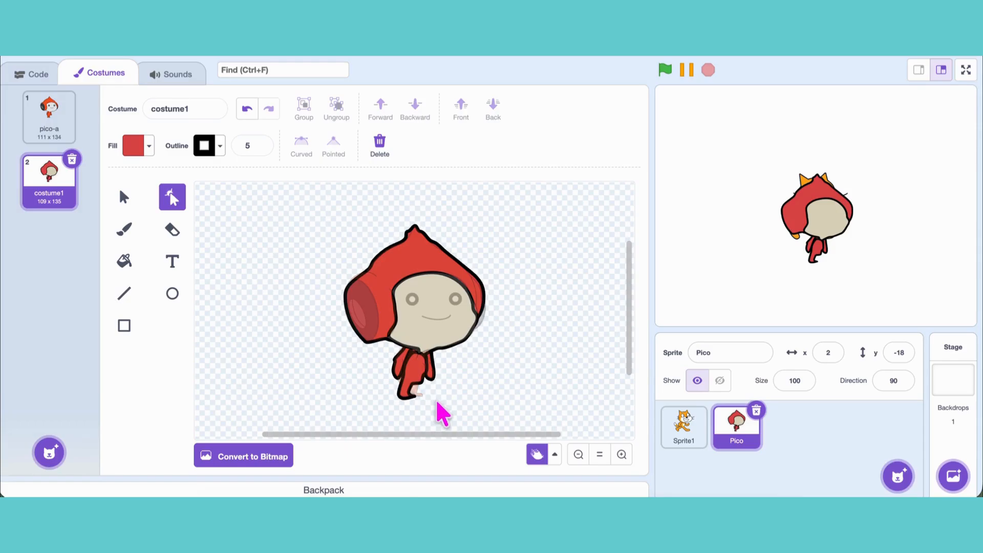
Step: Send the body shape behind all the other shapes
{"action": "left_click", "coordinate": [414, 374]}
{"action": "left_click", "coordinate": [494, 105]}
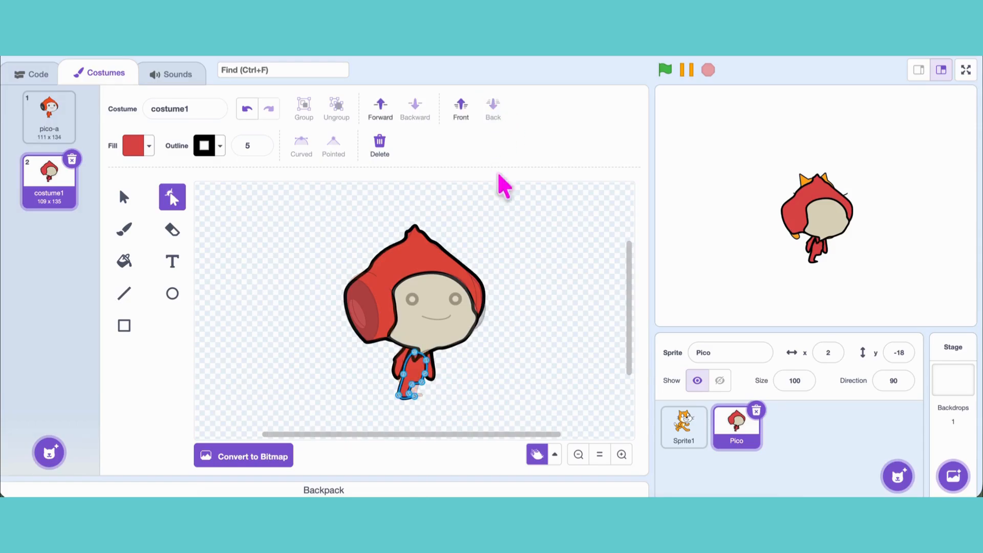
{"action": "left_click", "coordinate": [500, 282]}
Step: Draw a small red ellipse beside the front leg and reshape it into Pico's other leg and foot
{"action": "left_click", "coordinate": [173, 293]}
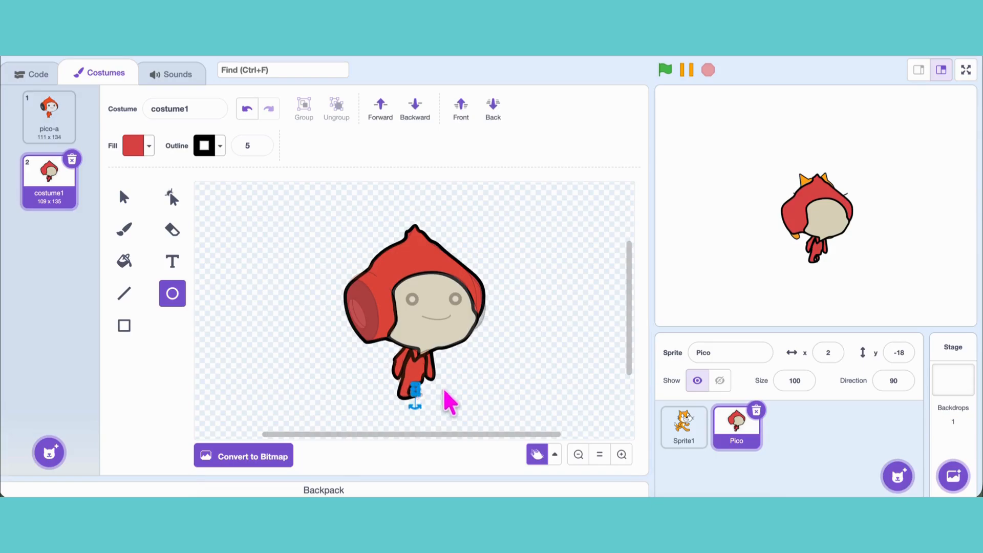
{"action": "left_click", "coordinate": [172, 198]}
{"action": "left_click", "coordinate": [415, 391]}
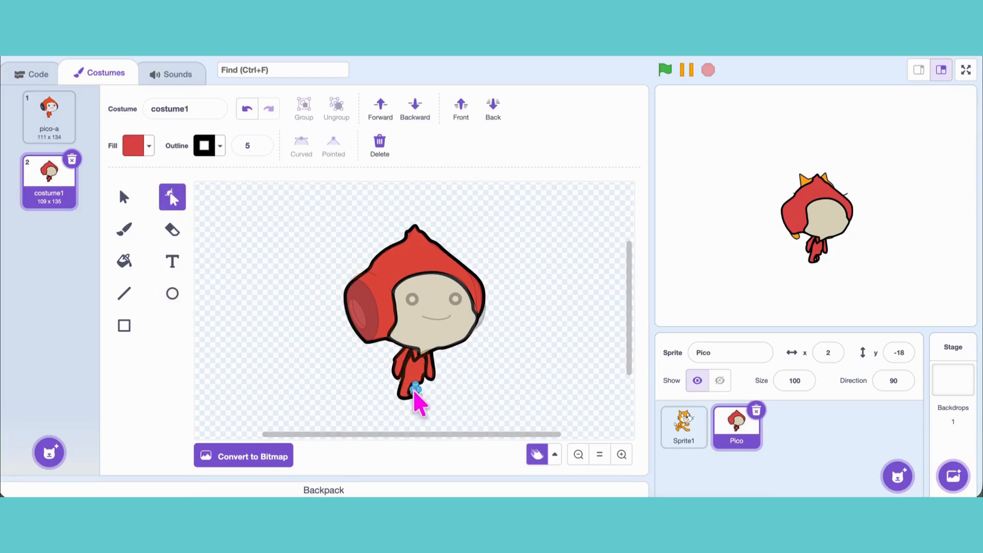
{"action": "left_click", "coordinate": [440, 413]}
{"action": "left_click", "coordinate": [415, 393]}
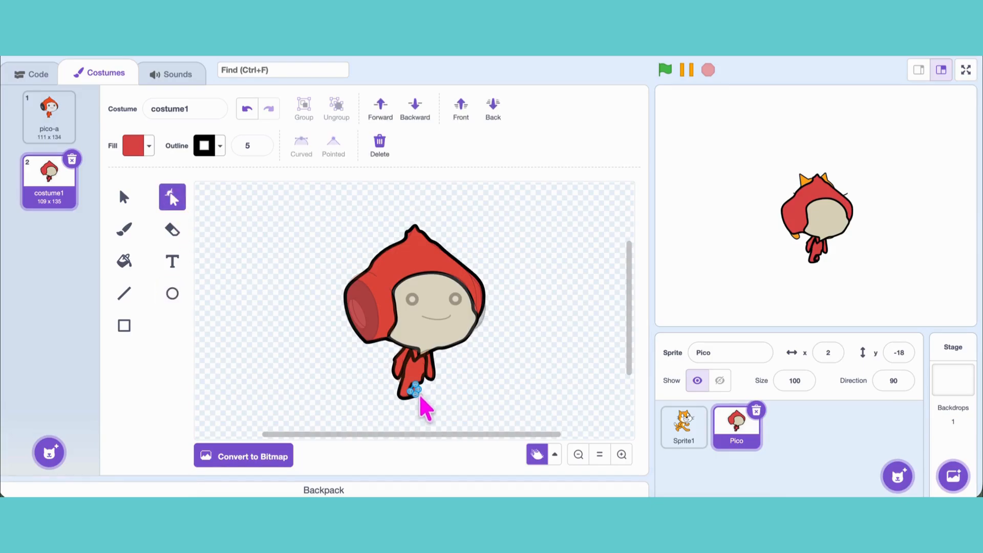
{"action": "left_click", "coordinate": [445, 397]}
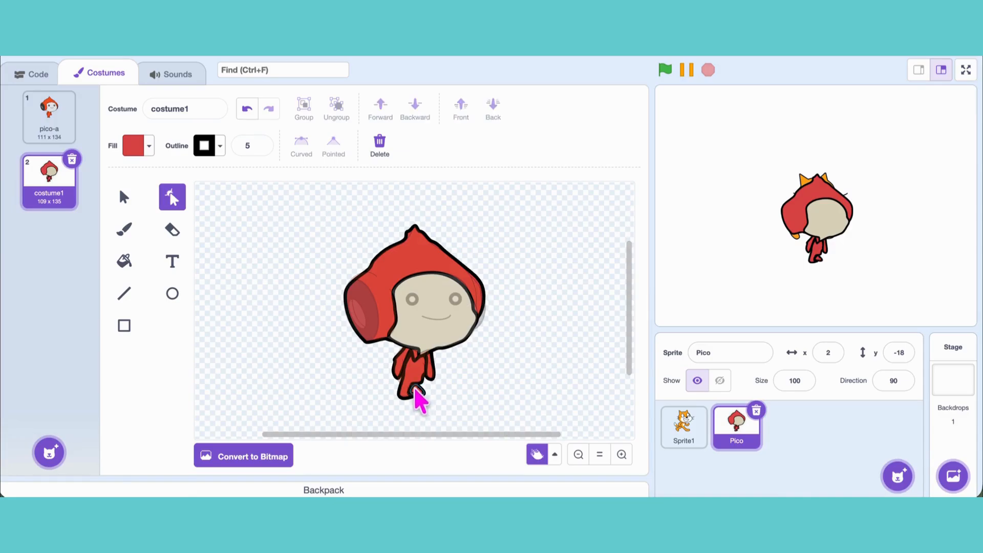
{"action": "left_click", "coordinate": [419, 389]}
{"action": "left_click", "coordinate": [452, 389]}
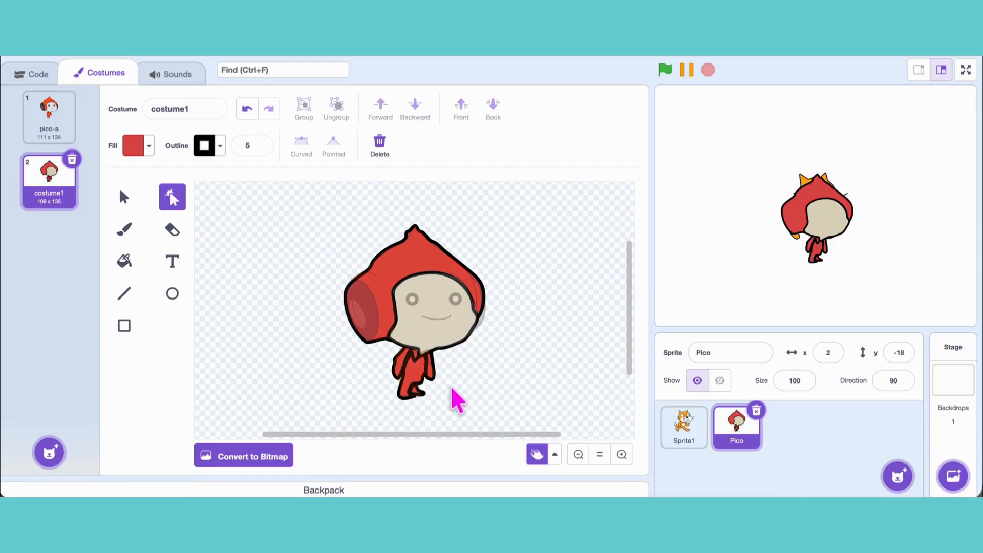
Step: Check the original pico-a costume, and adjust the body's lower-right outline around the second leg in costume1
{"action": "left_click", "coordinate": [47, 132]}
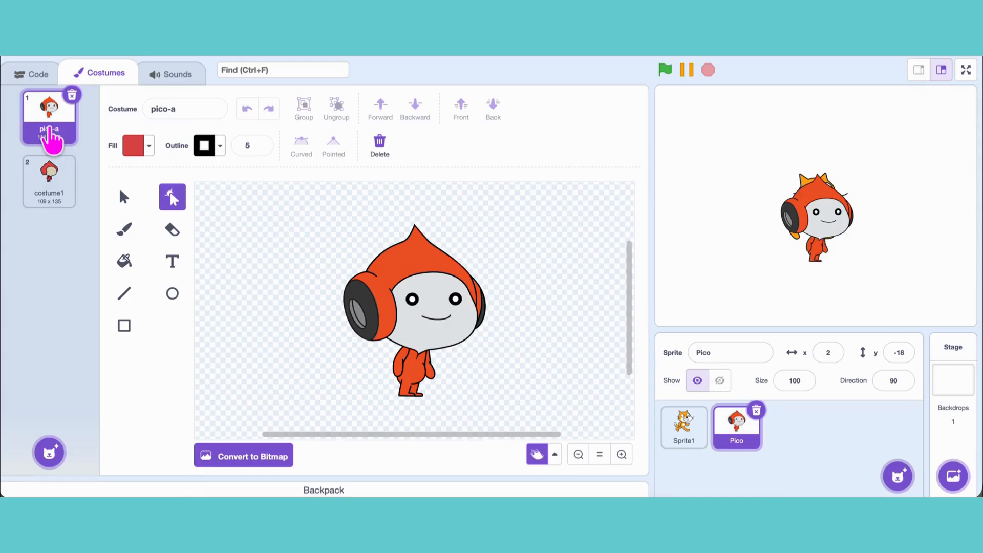
{"action": "left_click", "coordinate": [49, 177]}
{"action": "left_click", "coordinate": [415, 379]}
{"action": "left_click", "coordinate": [420, 378]}
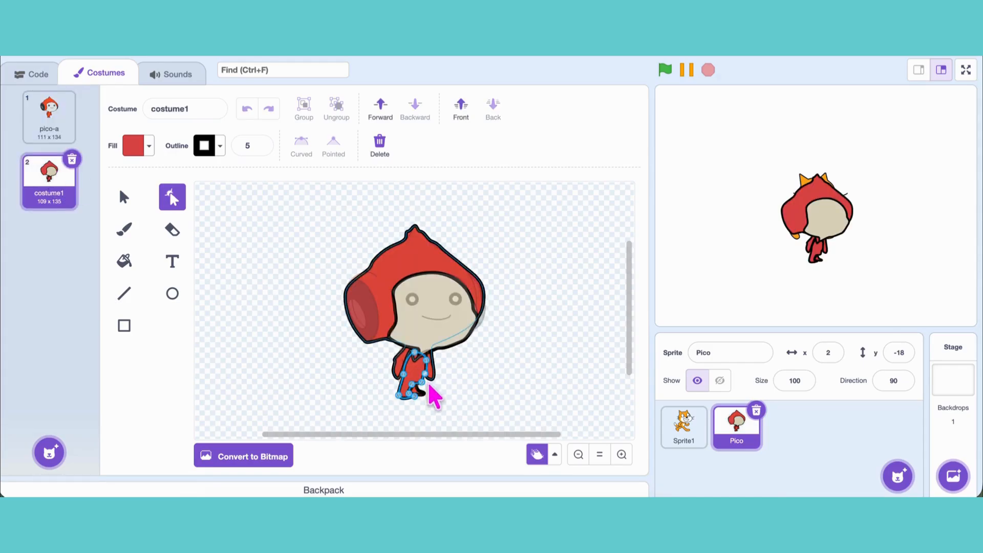
{"action": "left_click", "coordinate": [423, 379]}
{"action": "left_click", "coordinate": [458, 382]}
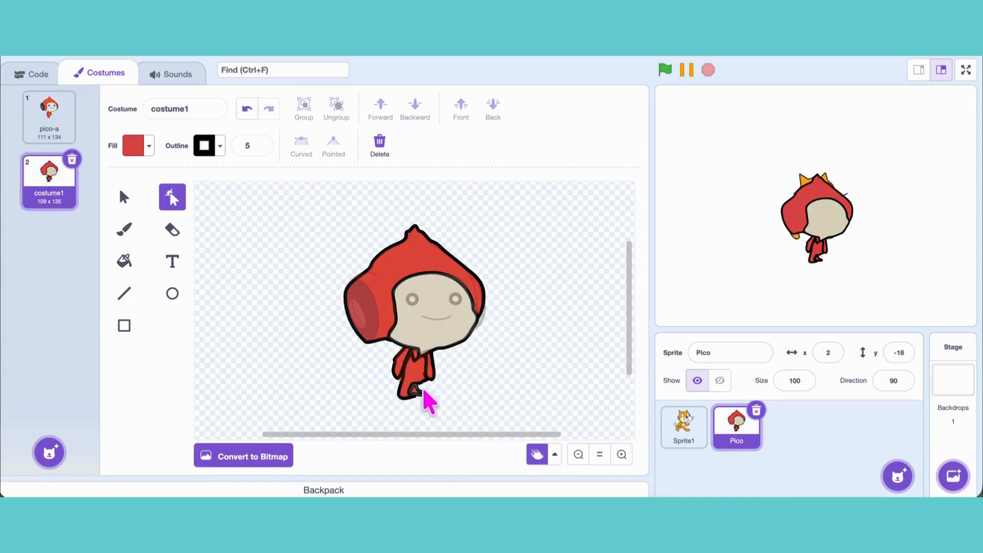
{"action": "left_click", "coordinate": [418, 383]}
{"action": "left_click", "coordinate": [421, 381]}
{"action": "left_click", "coordinate": [419, 387]}
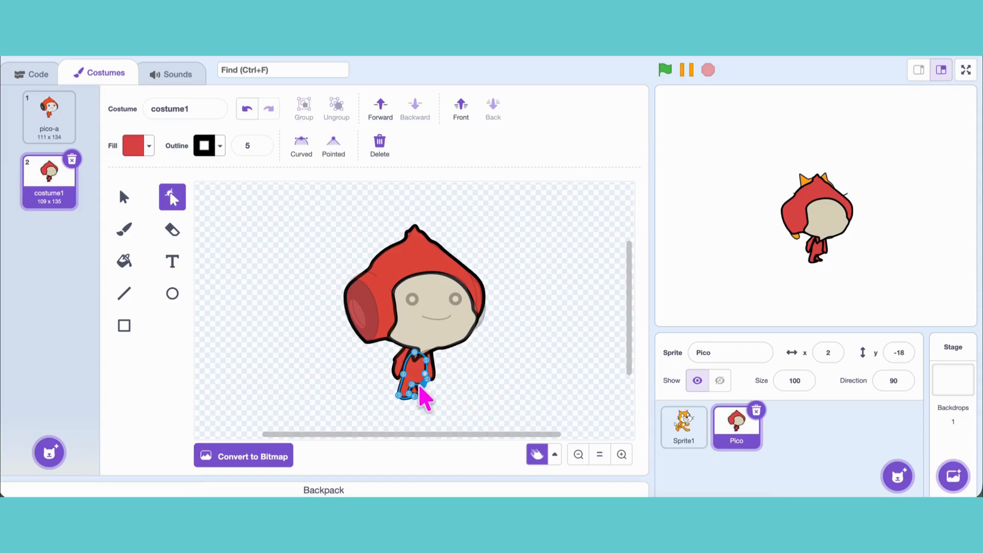
{"action": "left_click_drag", "start_coordinate": [419, 386], "coordinate": [425, 373]}
{"action": "left_click", "coordinate": [471, 377]}
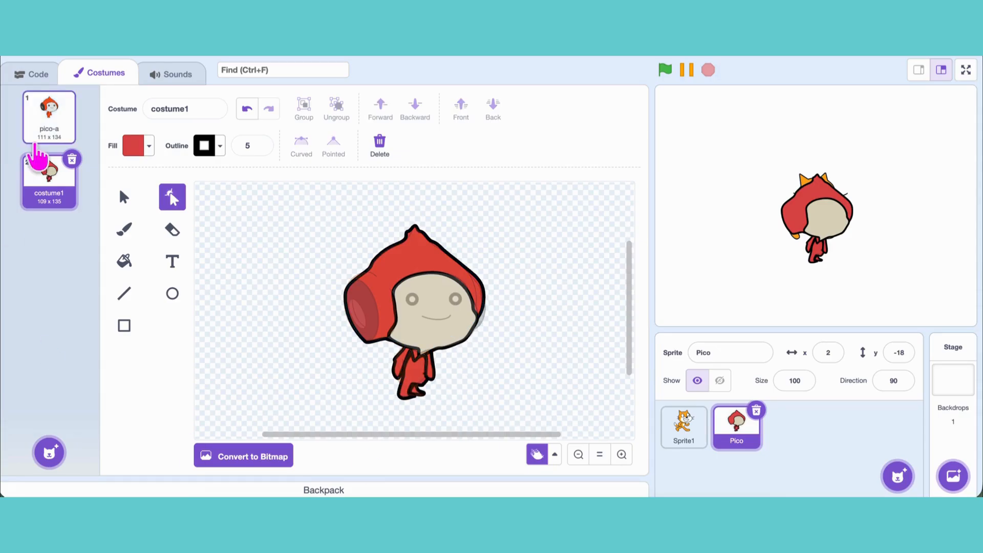
Step: Draw a dark red ellipse with color 0, saturation 66, brightness 47 over Pico's left headphone and fit it to the ear cup
{"action": "left_click", "coordinate": [146, 146]}
{"action": "left_click_drag", "start_coordinate": [162, 312], "coordinate": [131, 334]}
{"action": "left_click", "coordinate": [186, 307]}
{"action": "left_click", "coordinate": [172, 294]}
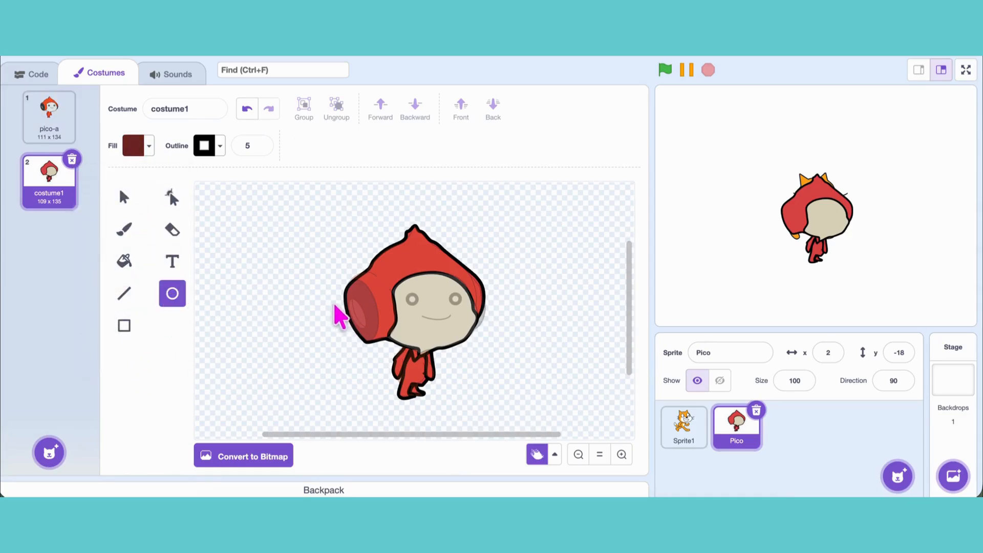
{"action": "mouse_move", "coordinate": [350, 285]}
{"action": "left_mouse_down"}
{"action": "mouse_move", "coordinate": [382, 334]}
{"action": "mouse_move", "coordinate": [375, 359]}
{"action": "left_mouse_up"}
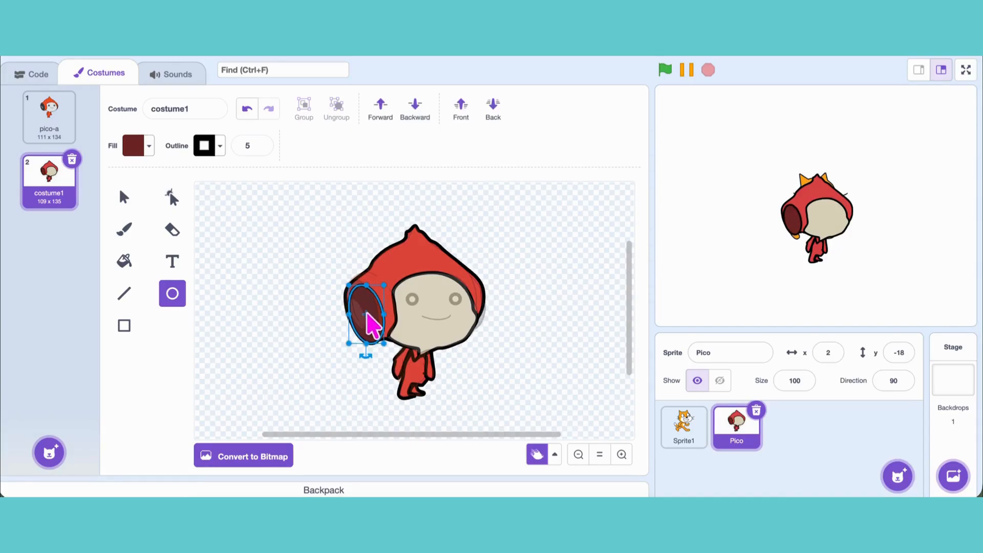
{"action": "left_click_drag", "start_coordinate": [367, 315], "coordinate": [364, 347]}
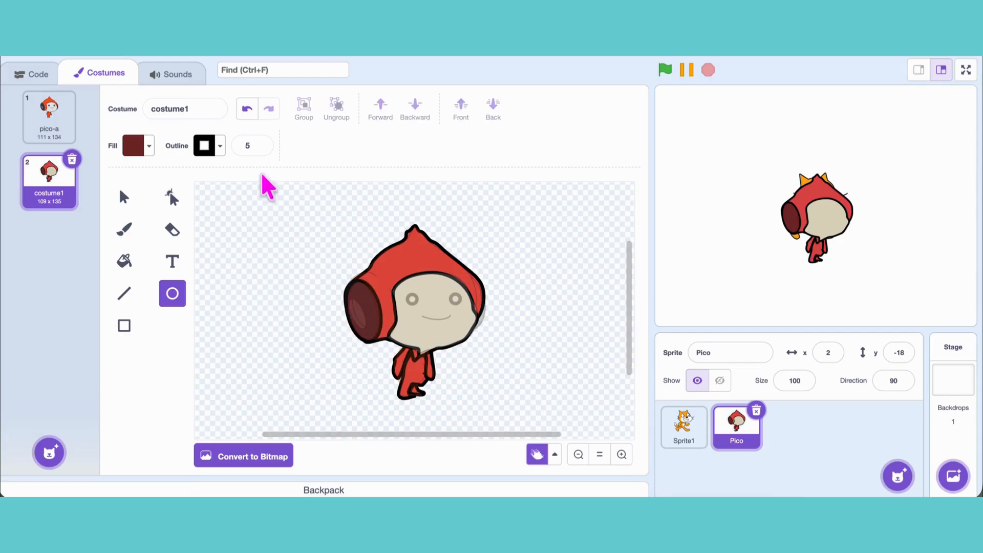
Step: Lower the fill's saturation to a greyish brown and draw a small narrow ellipse over the headphone's inner circle
{"action": "left_click", "coordinate": [148, 146]}
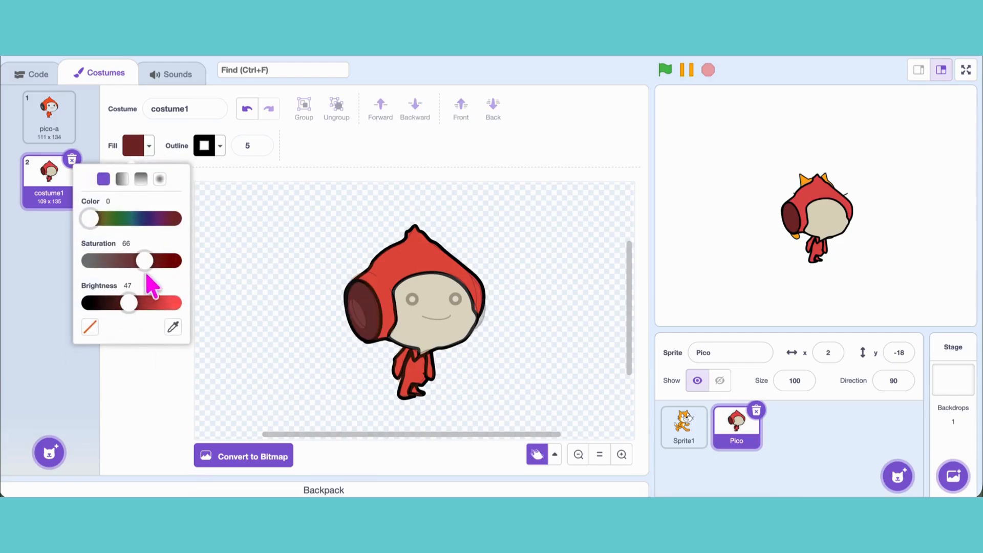
{"action": "left_click_drag", "start_coordinate": [146, 262], "coordinate": [103, 263]}
{"action": "left_click", "coordinate": [257, 293]}
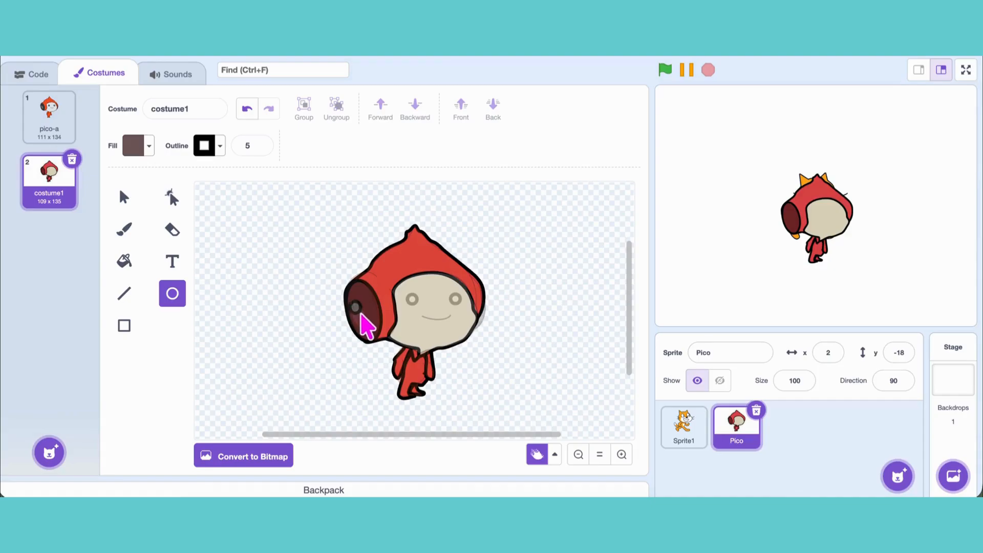
{"action": "mouse_move", "coordinate": [362, 314]}
{"action": "left_mouse_down"}
{"action": "mouse_move", "coordinate": [373, 329]}
{"action": "mouse_move", "coordinate": [362, 315]}
{"action": "left_mouse_up"}
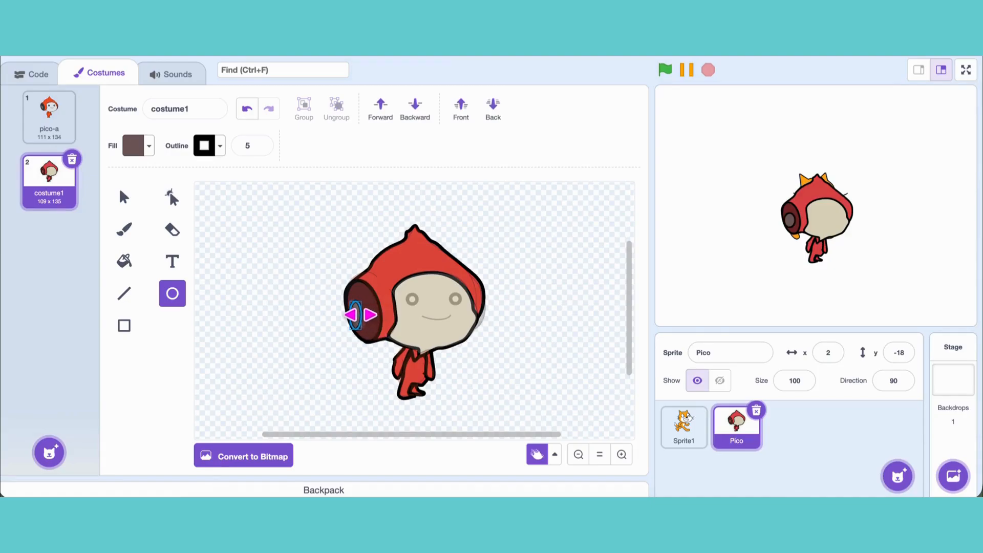
{"action": "left_click", "coordinate": [361, 347]}
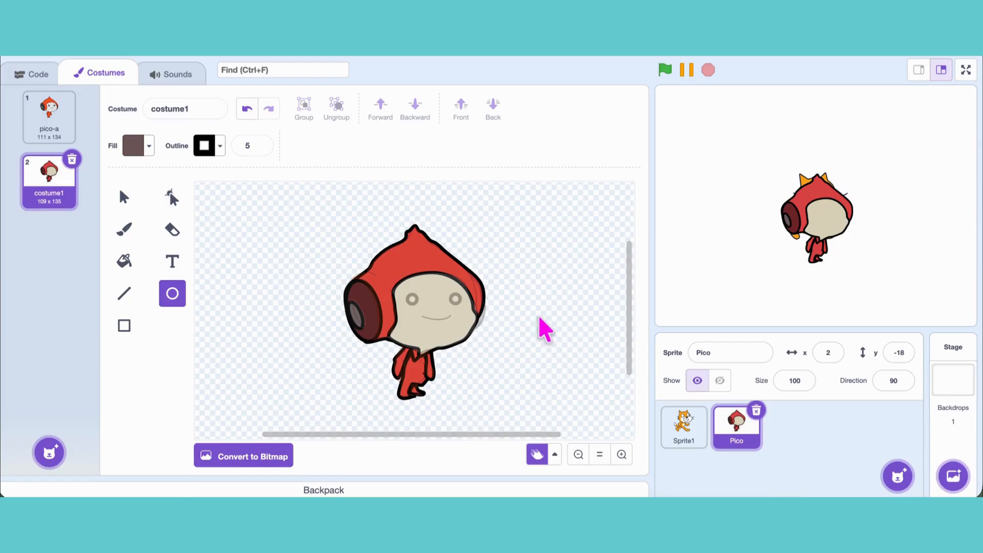
Step: Draw two small circles over Pico's eyes and a thin ellipse over the mouth, bent into a smile
{"action": "left_click_drag", "start_coordinate": [415, 303], "coordinate": [462, 308]}
{"action": "left_click", "coordinate": [591, 290]}
{"action": "left_click_drag", "start_coordinate": [420, 314], "coordinate": [455, 322]}
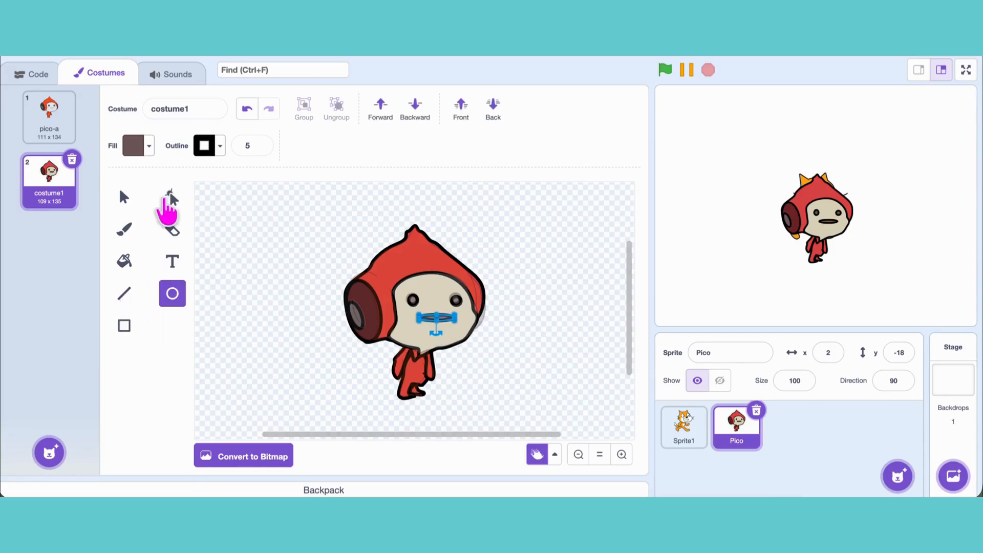
{"action": "left_click", "coordinate": [169, 198]}
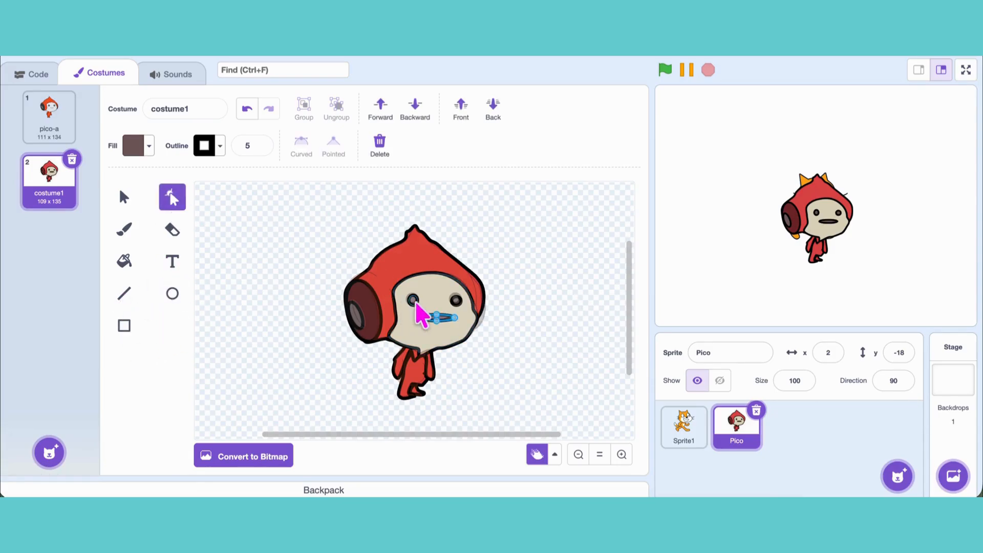
{"action": "left_click", "coordinate": [516, 348]}
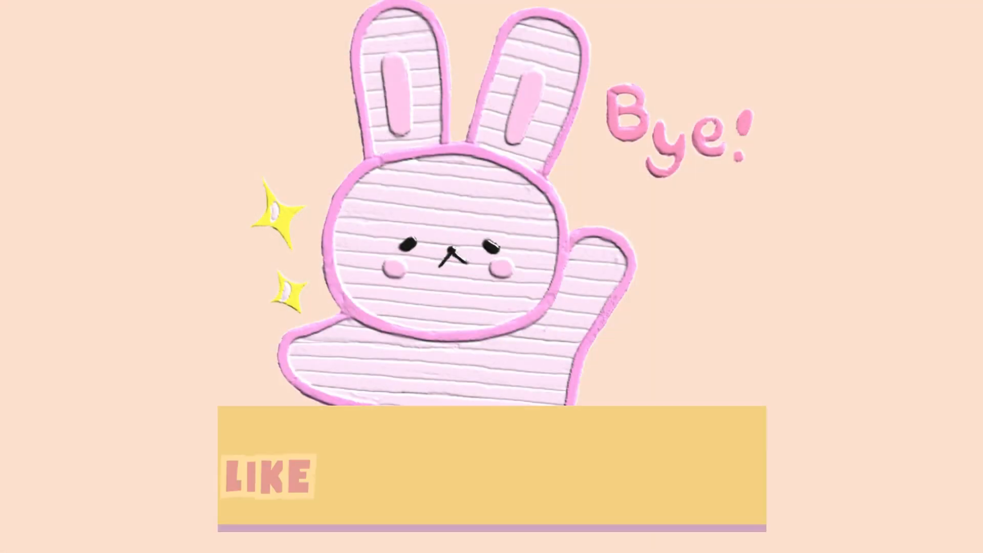